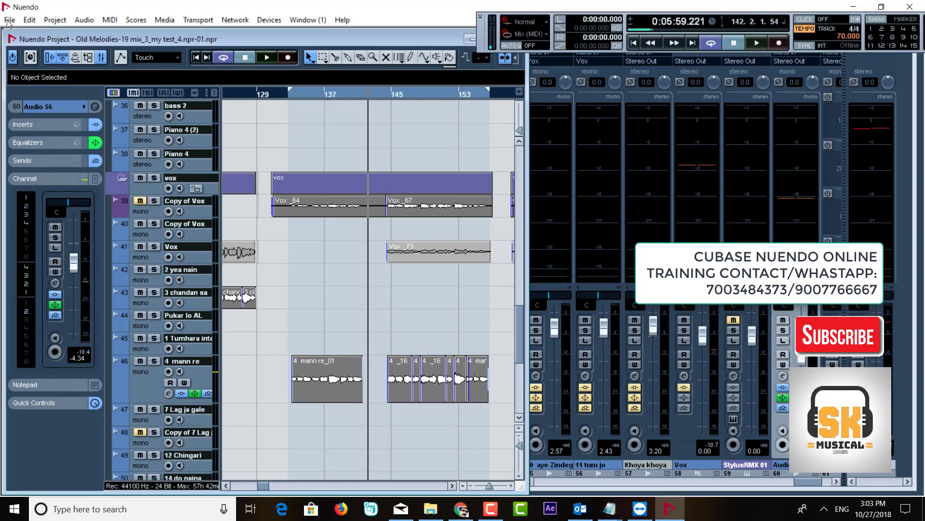
Open the General appearance preferences and lower the interface saturation slightly.
{"action": "left_click", "coordinate": [9, 21]}
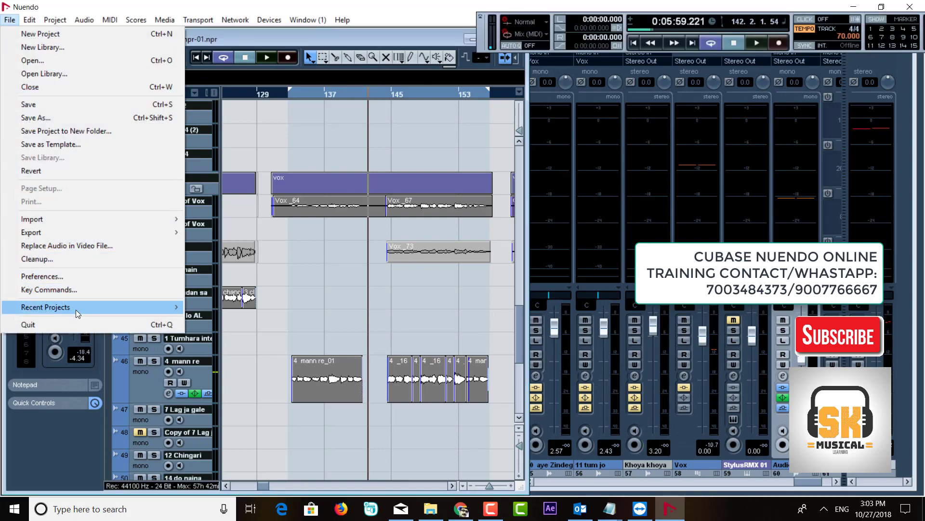
{"action": "left_click", "coordinate": [74, 277]}
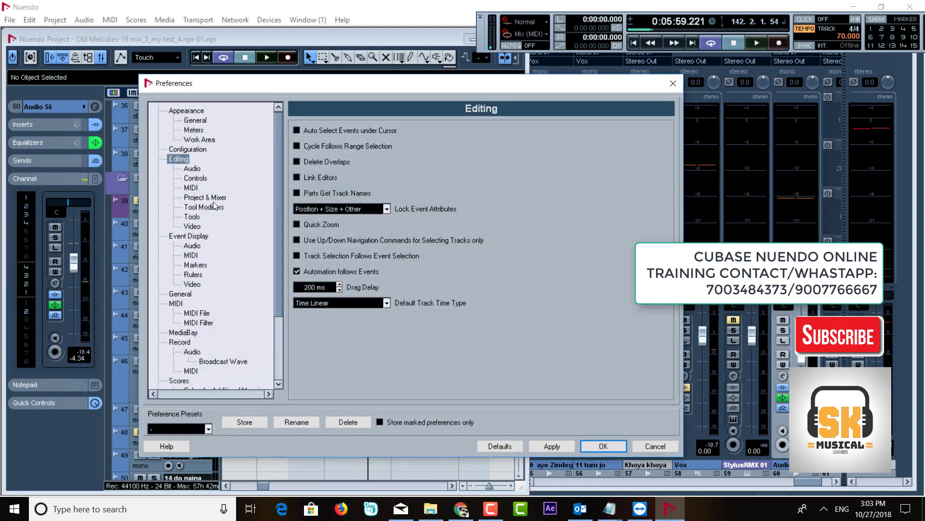
{"action": "left_click", "coordinate": [186, 111]}
{"action": "left_click", "coordinate": [191, 121]}
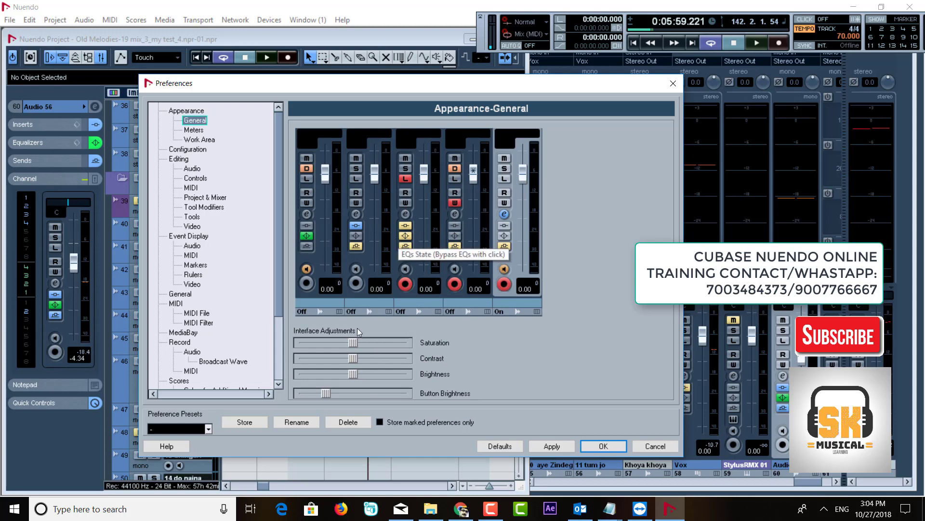
{"action": "left_click_drag", "start_coordinate": [354, 341], "coordinate": [348, 364]}
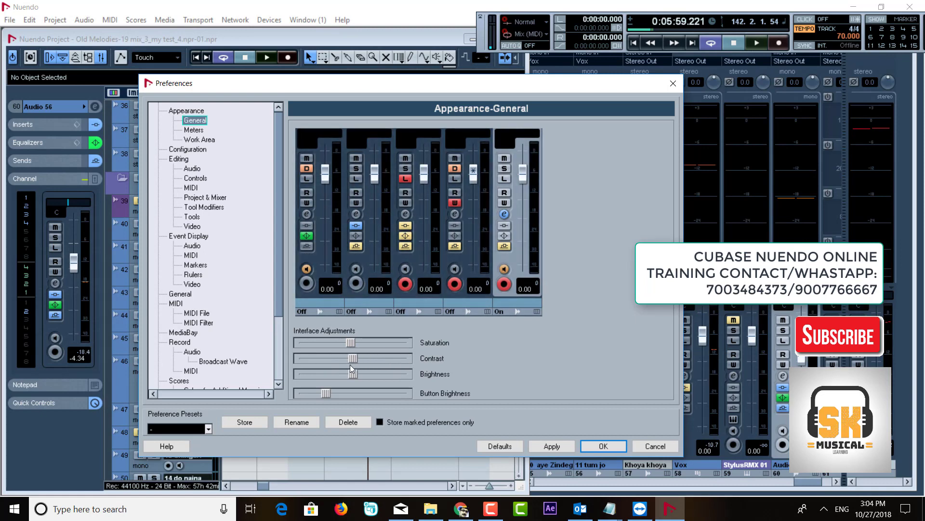
In the Meters appearance preferences, lower the red colour handle slightly on the level meter and change its colour to dark crimson.
{"action": "left_click", "coordinate": [193, 131]}
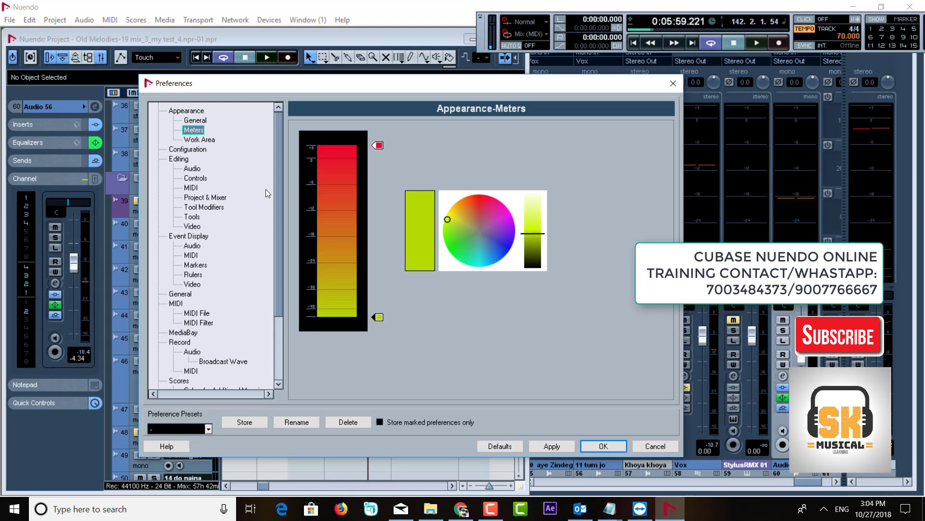
{"action": "left_click", "coordinate": [381, 147]}
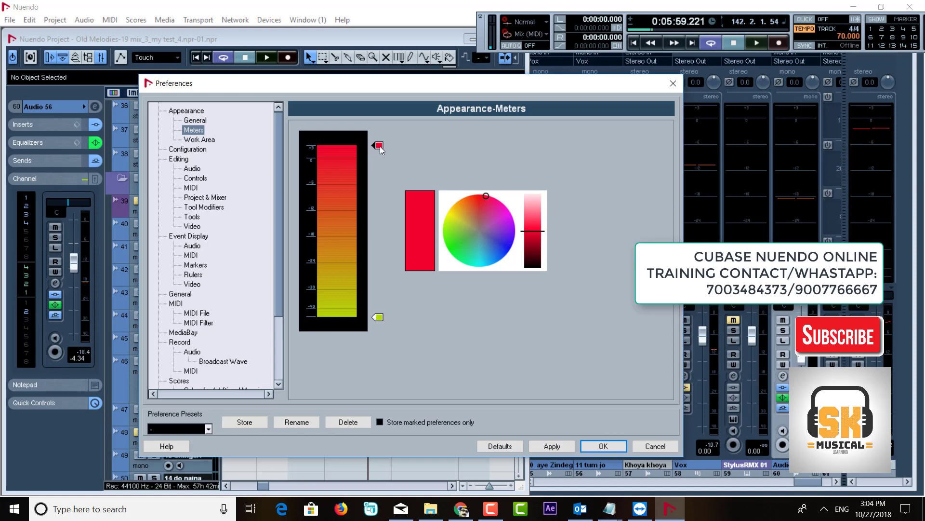
{"action": "left_click_drag", "start_coordinate": [380, 148], "coordinate": [379, 159]}
{"action": "mouse_move", "coordinate": [479, 197]}
{"action": "left_mouse_down"}
{"action": "mouse_move", "coordinate": [469, 206]}
{"action": "mouse_move", "coordinate": [491, 199]}
{"action": "mouse_move", "coordinate": [450, 219]}
{"action": "mouse_move", "coordinate": [487, 196]}
{"action": "left_mouse_up"}
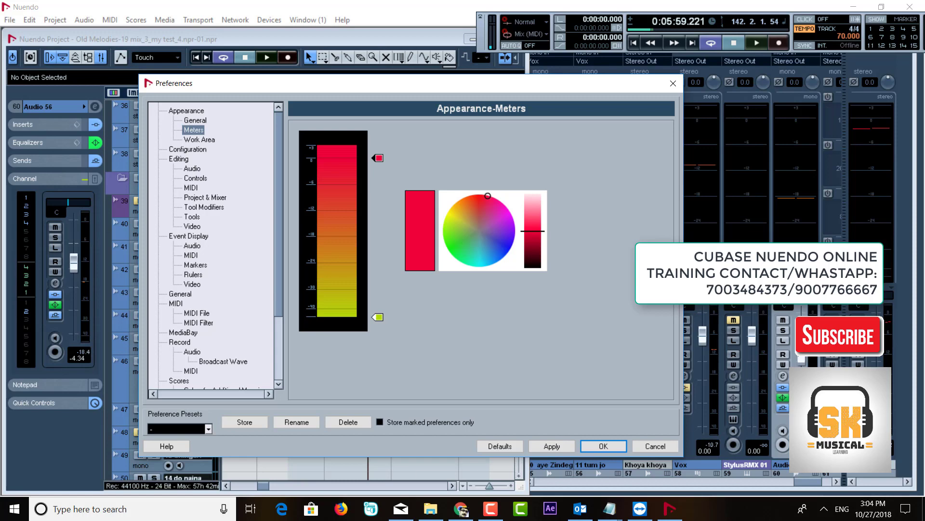
{"action": "left_click", "coordinate": [200, 141]}
{"action": "left_click", "coordinate": [201, 131]}
{"action": "mouse_move", "coordinate": [495, 210]}
{"action": "left_mouse_down"}
{"action": "mouse_move", "coordinate": [533, 242]}
{"action": "mouse_move", "coordinate": [481, 197]}
{"action": "mouse_move", "coordinate": [491, 198]}
{"action": "left_mouse_up"}
{"action": "left_click_drag", "start_coordinate": [539, 241], "coordinate": [539, 244]}
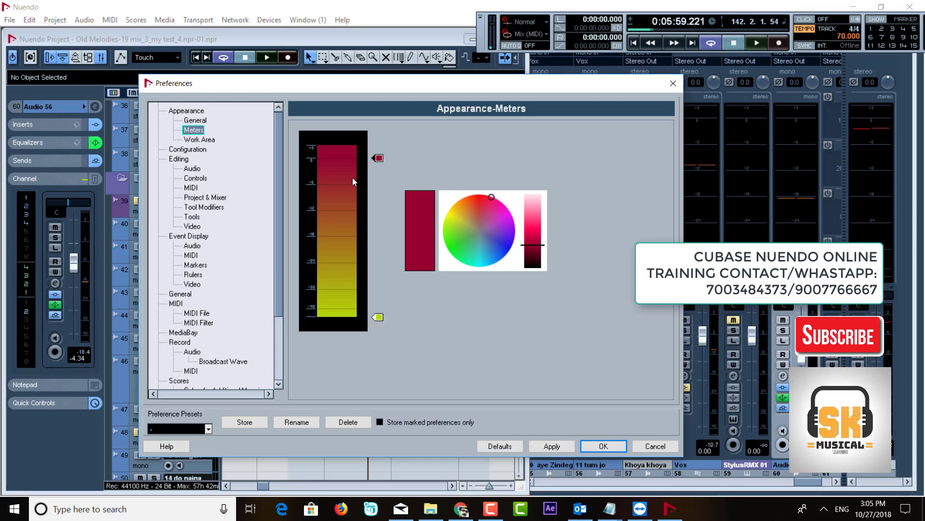
Review the Work Area appearance settings and the File menu entries in the Configuration preferences.
{"action": "left_click", "coordinate": [205, 140]}
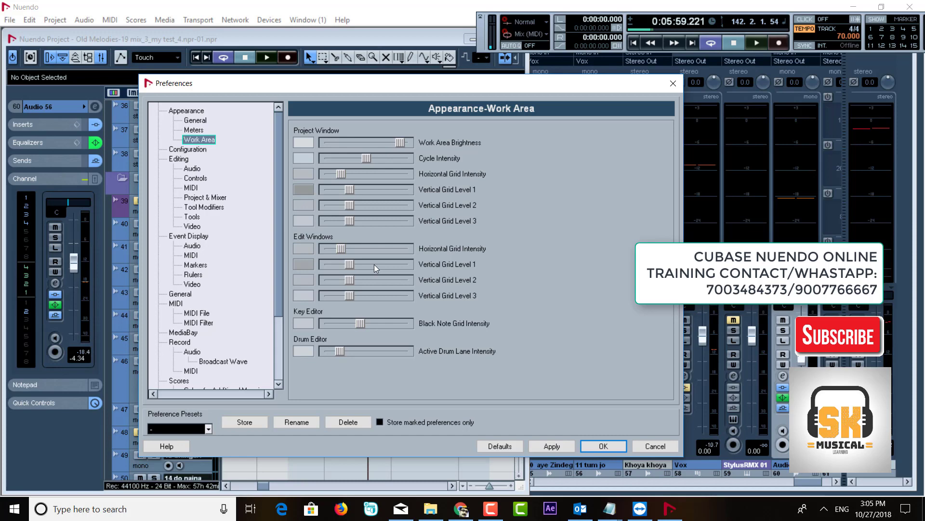
{"action": "left_click", "coordinate": [186, 150]}
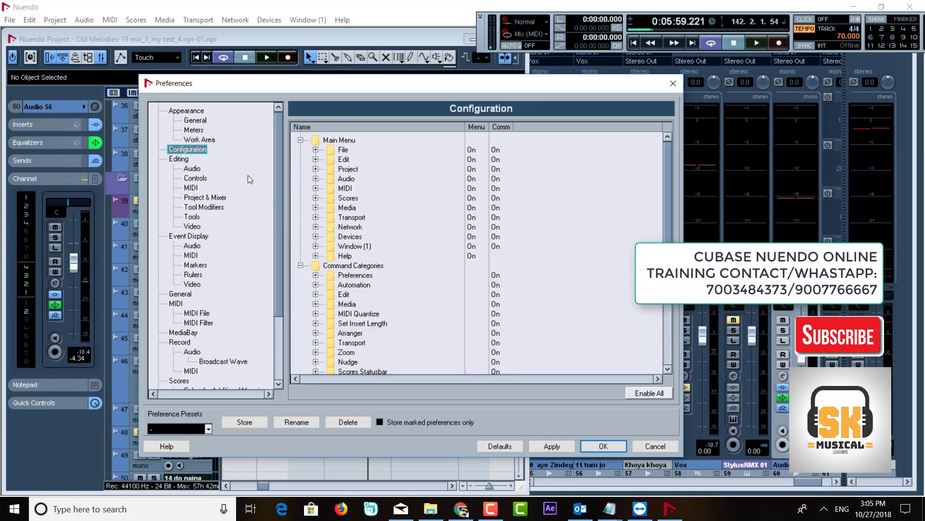
{"action": "left_click", "coordinate": [315, 149]}
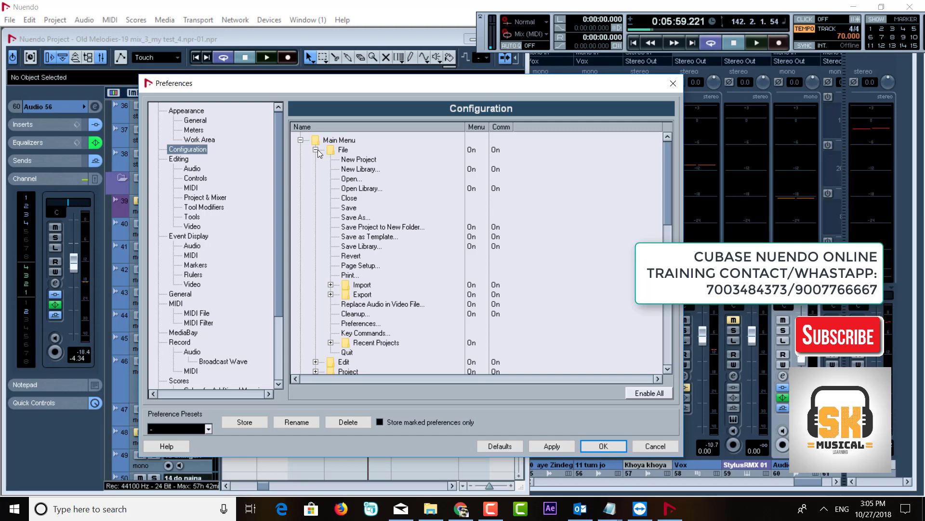
{"action": "left_click", "coordinate": [314, 153]}
{"action": "left_click", "coordinate": [315, 152]}
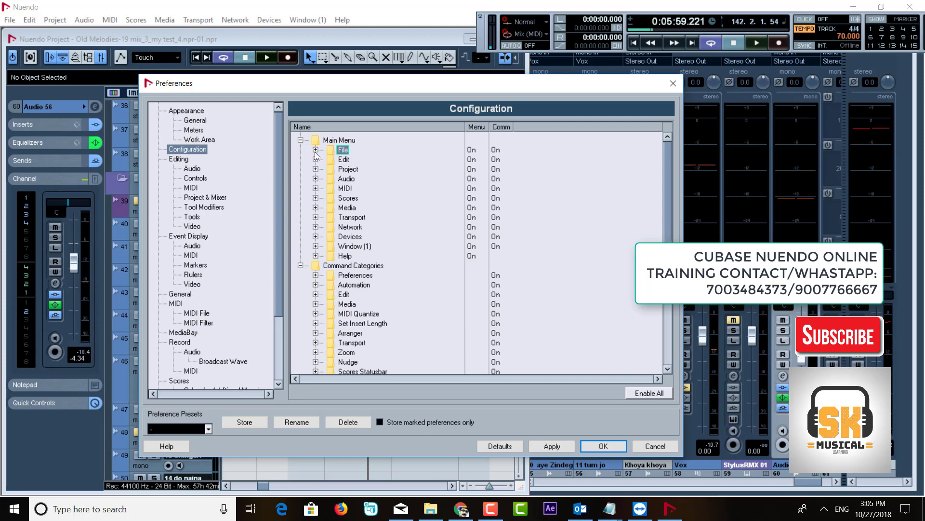
Turn on Auto Select Events under Cursor in the Editing preferences, apply the changes and select the Vox _64 event.
{"action": "left_click", "coordinate": [179, 160]}
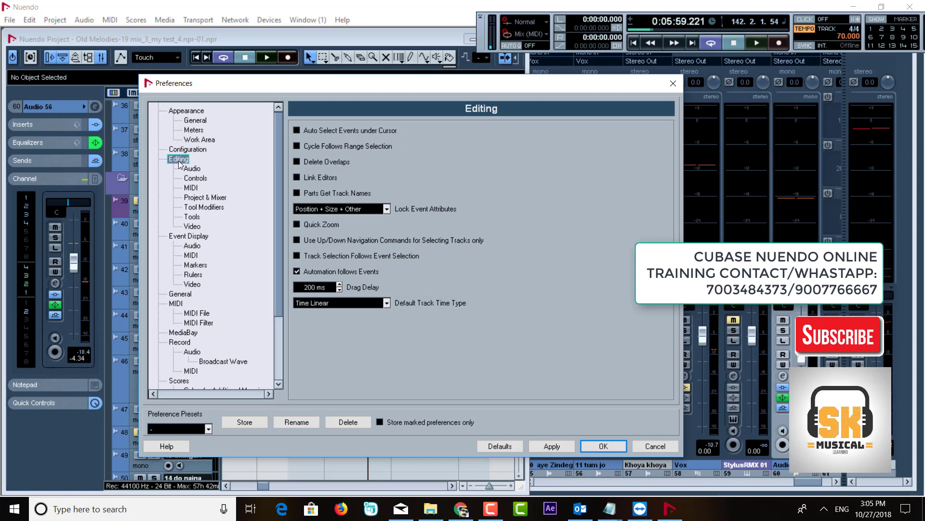
{"action": "left_click", "coordinate": [298, 130]}
{"action": "left_click", "coordinate": [563, 448]}
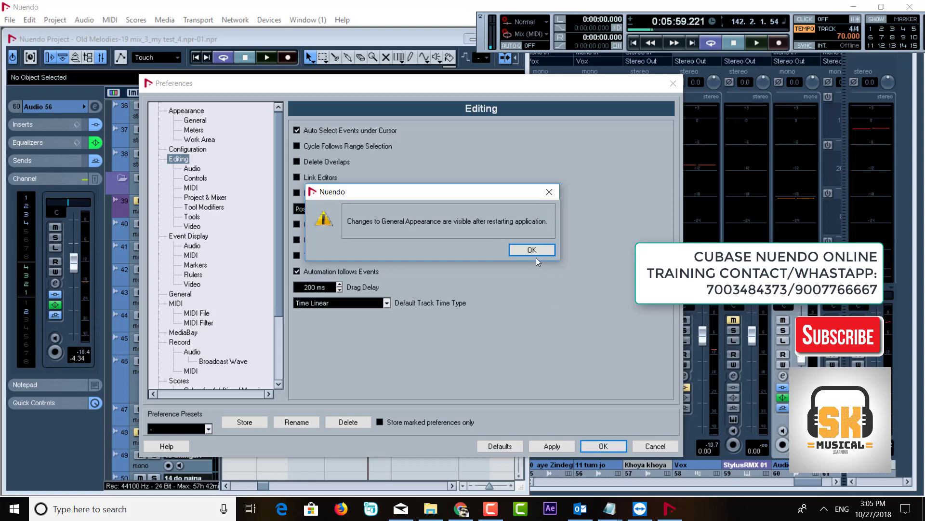
{"action": "left_click", "coordinate": [532, 250]}
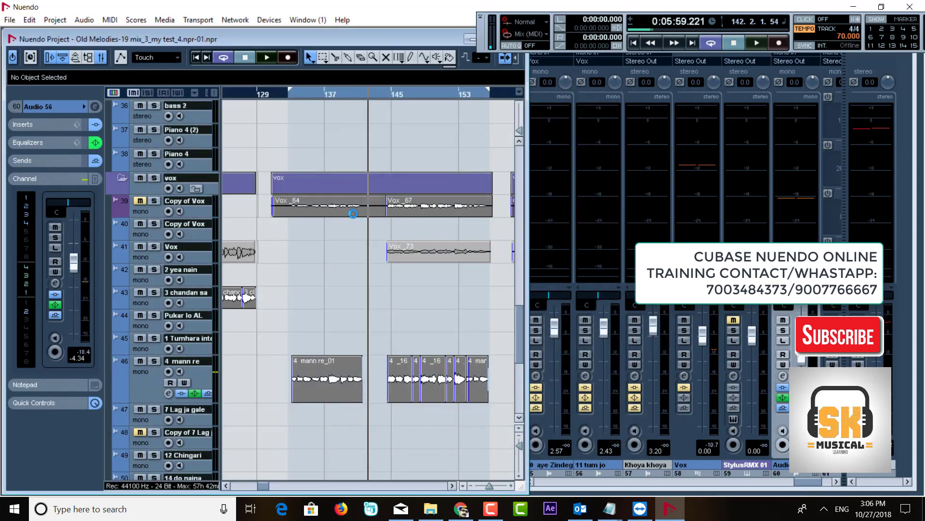
{"action": "left_click", "coordinate": [353, 213]}
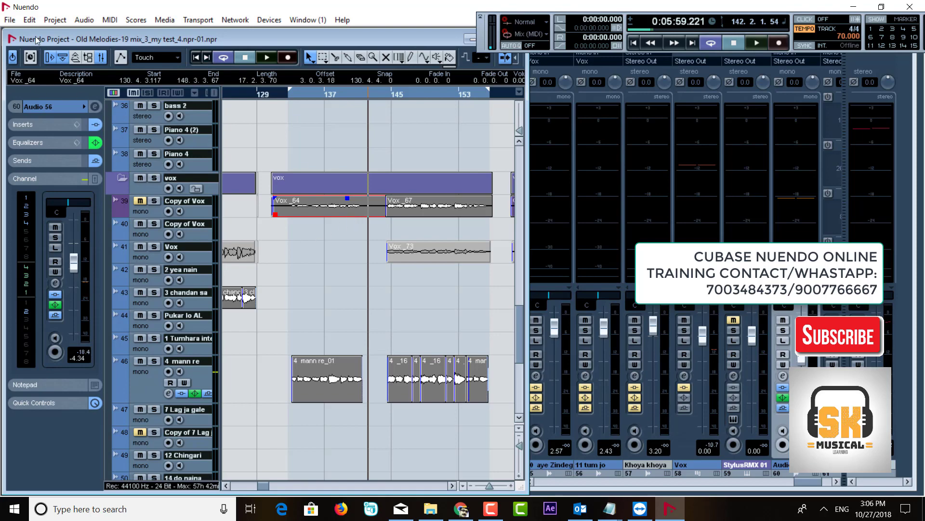
{"action": "left_click", "coordinate": [29, 20]}
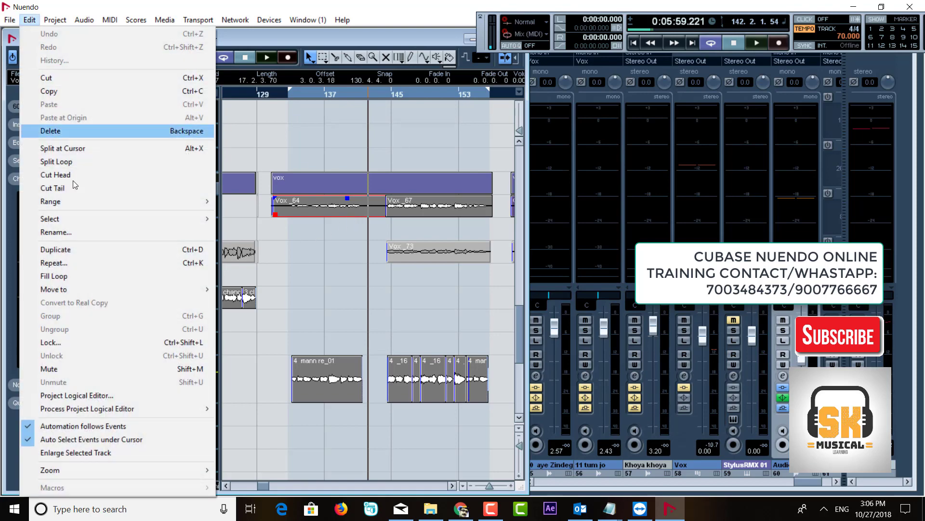
Turn off Auto Select Events under Cursor in the Editing preferences and apply the change.
{"action": "left_click", "coordinate": [9, 20]}
{"action": "left_click", "coordinate": [66, 276]}
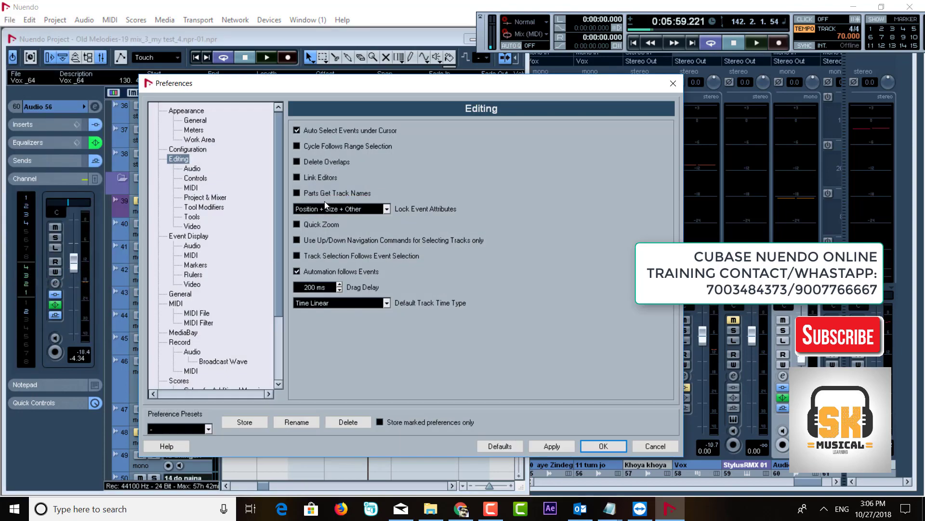
{"action": "left_click", "coordinate": [320, 132]}
{"action": "left_click", "coordinate": [552, 447]}
{"action": "left_click", "coordinate": [313, 148]}
{"action": "left_click", "coordinate": [297, 162]}
{"action": "left_click", "coordinate": [655, 443]}
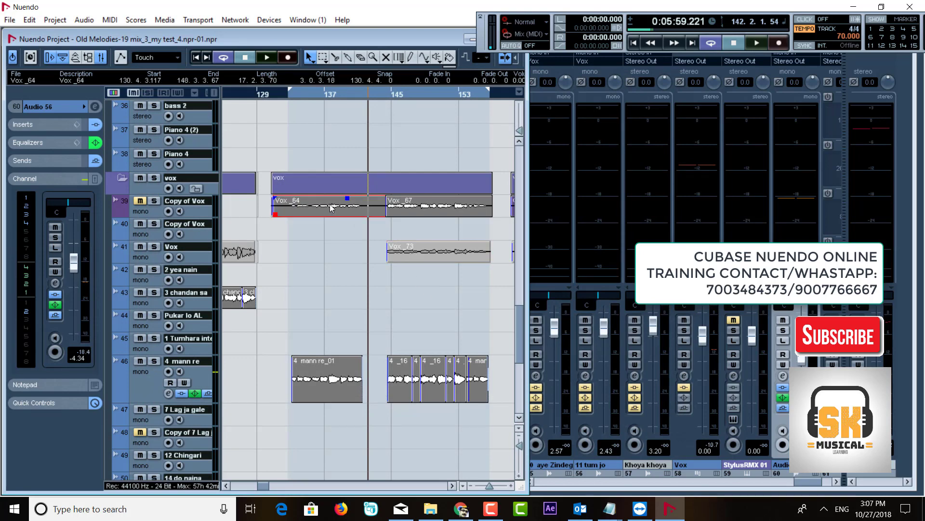
Widen the project window and lock the Vox _64 event with Position + Size + Other.
{"action": "left_click_drag", "start_coordinate": [527, 183], "coordinate": [707, 183]}
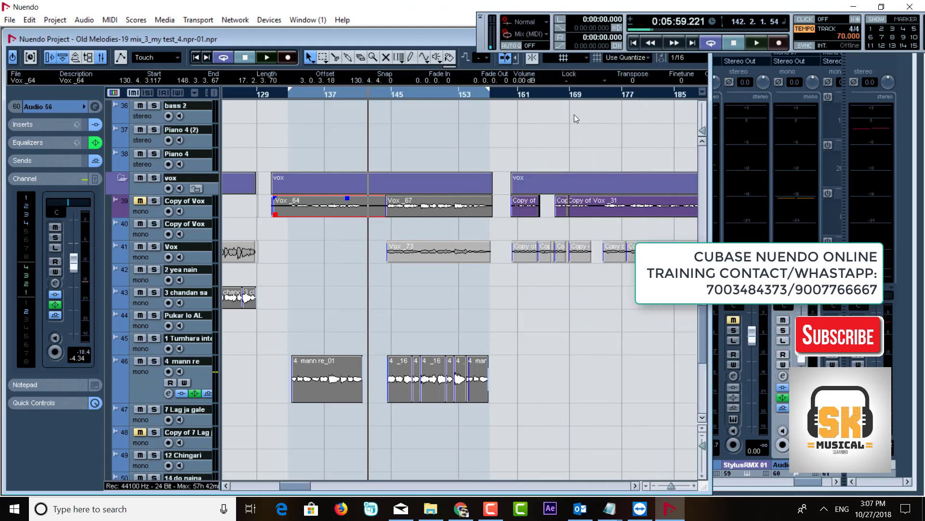
{"action": "left_click", "coordinate": [568, 80]}
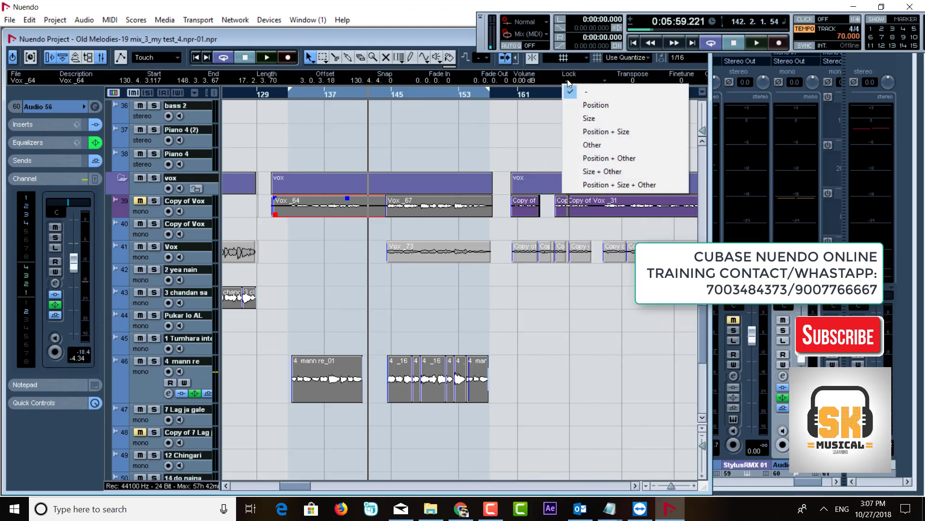
{"action": "left_click", "coordinate": [610, 188]}
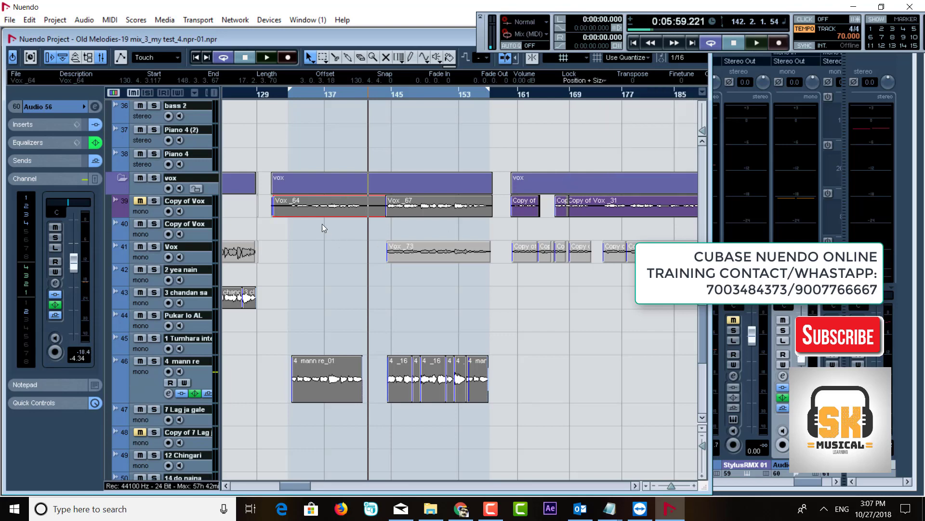
Try to move the locked Vox _64 event to tracks above and below it.
{"action": "left_click_drag", "start_coordinate": [332, 207], "coordinate": [323, 260]}
{"action": "left_click_drag", "start_coordinate": [335, 209], "coordinate": [338, 114]}
{"action": "left_click_drag", "start_coordinate": [331, 206], "coordinate": [333, 288]}
Restrict the Vox _64 event's lock to Position and try to resize the event from its start.
{"action": "left_click", "coordinate": [584, 80]}
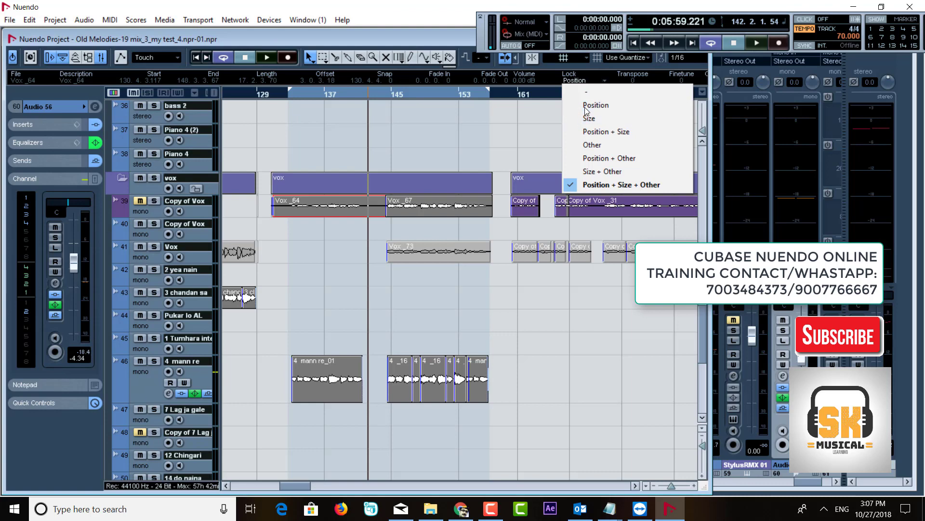
{"action": "left_click", "coordinate": [586, 105]}
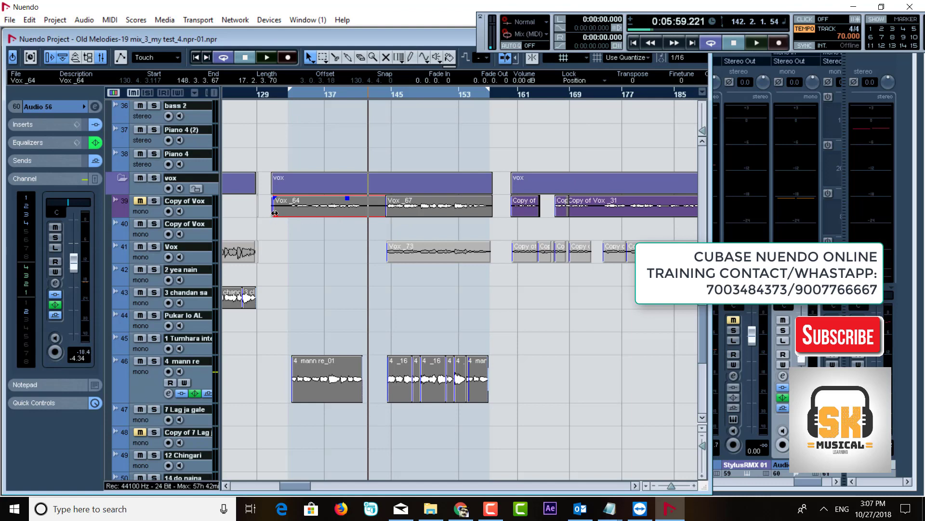
{"action": "mouse_move", "coordinate": [271, 210]}
{"action": "left_mouse_down"}
{"action": "mouse_move", "coordinate": [292, 209]}
{"action": "mouse_move", "coordinate": [273, 213]}
{"action": "left_mouse_up"}
Remove the lock from the Vox _64 event.
{"action": "left_click", "coordinate": [572, 80]}
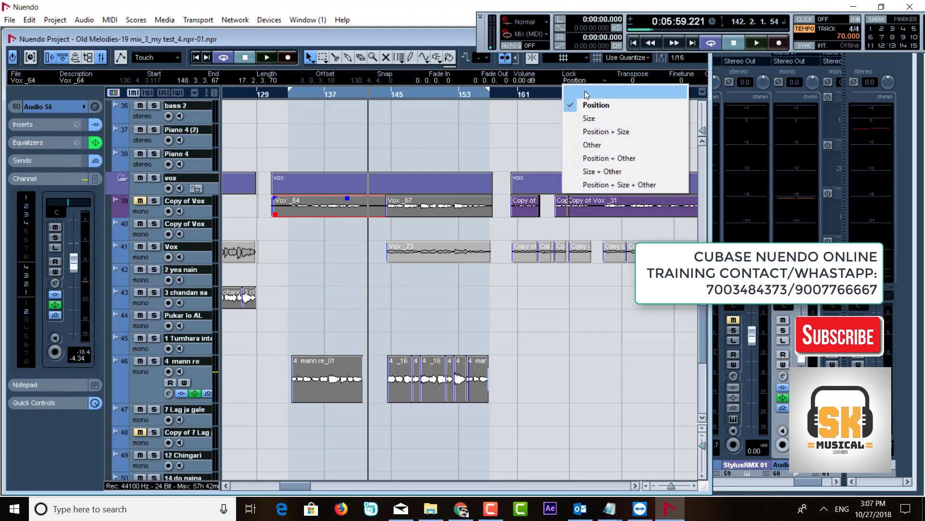
{"action": "left_click", "coordinate": [586, 93]}
Set the Wave Image Style to Solid in the Event Display audio preferences, then apply and confirm the change.
{"action": "left_click", "coordinate": [10, 20]}
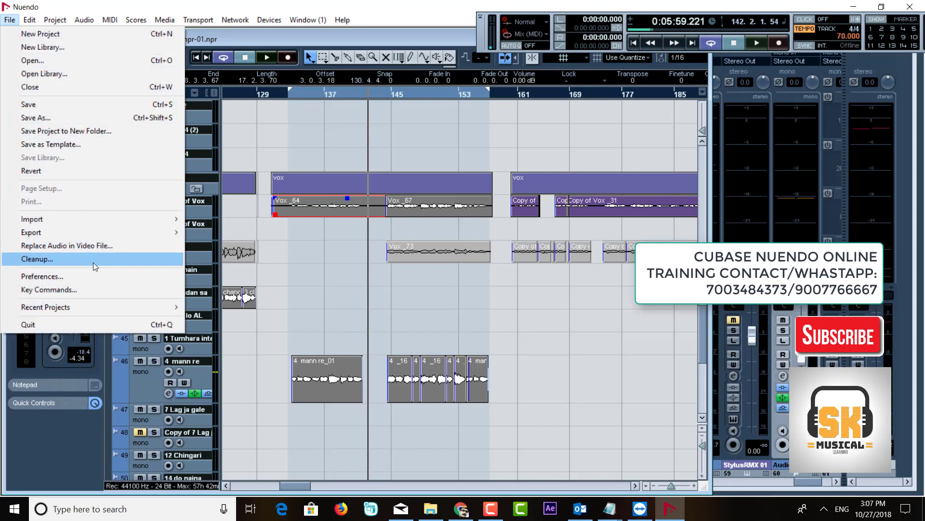
{"action": "left_click", "coordinate": [92, 274]}
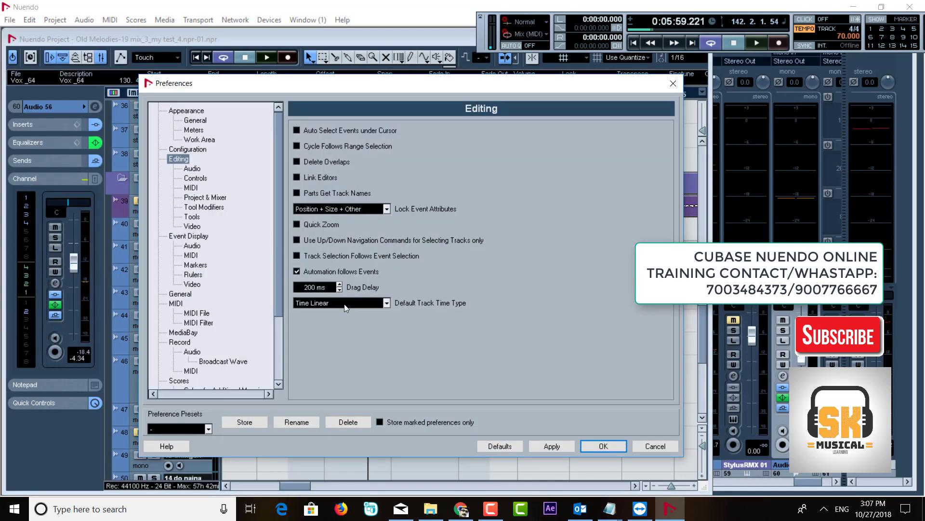
{"action": "left_click", "coordinate": [184, 237]}
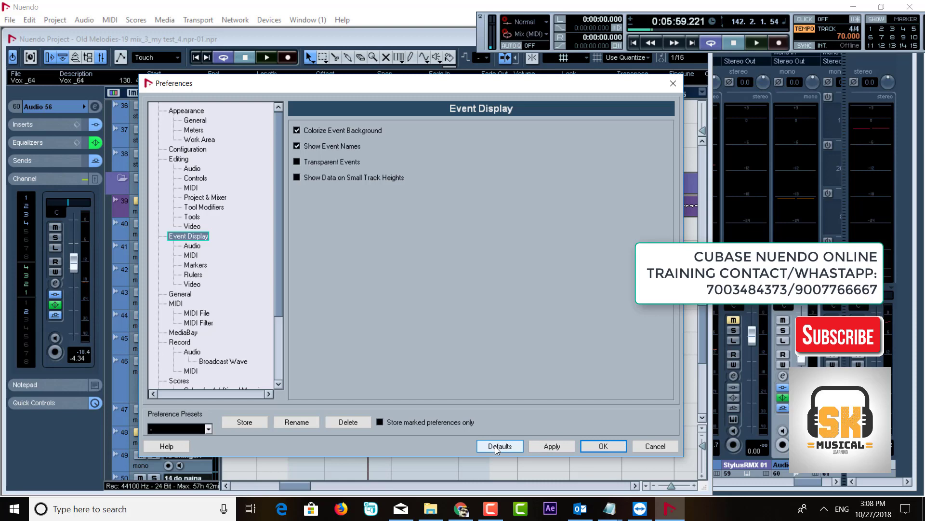
{"action": "left_click", "coordinate": [190, 246]}
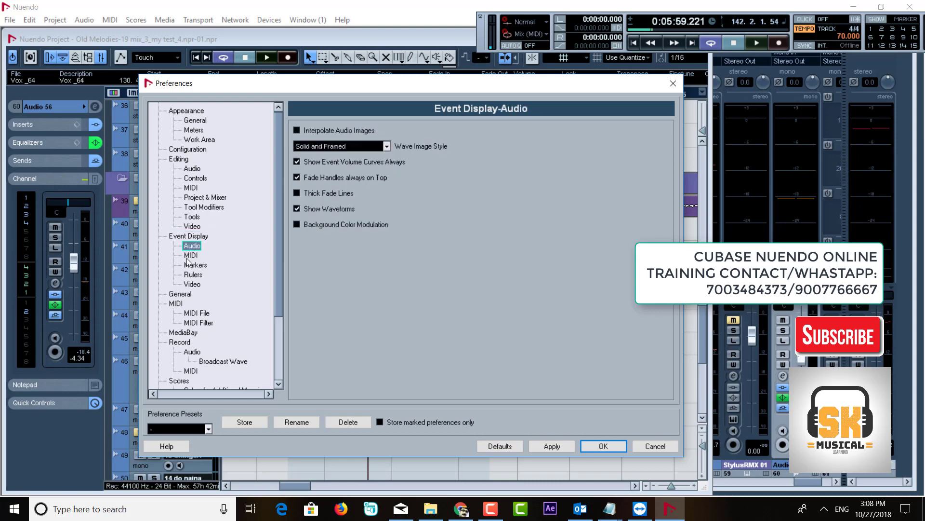
{"action": "left_click", "coordinate": [359, 148]}
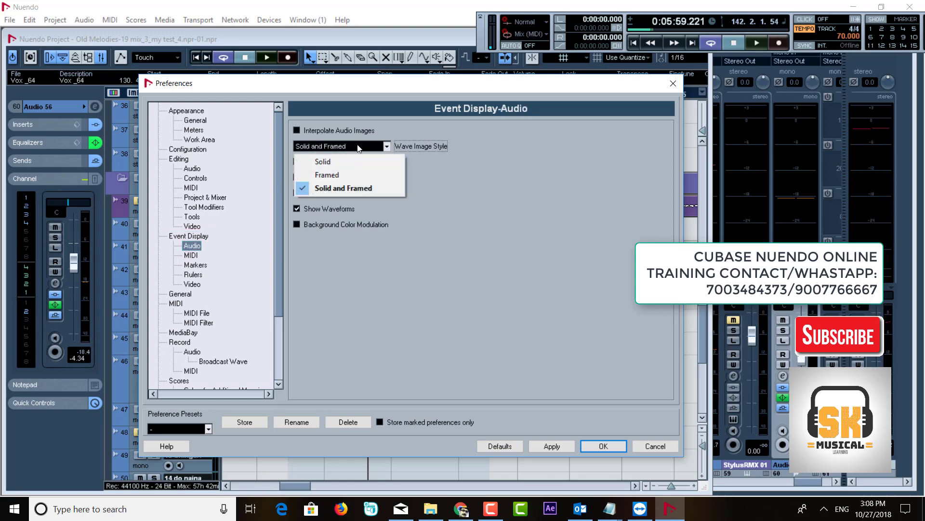
{"action": "left_click", "coordinate": [343, 163]}
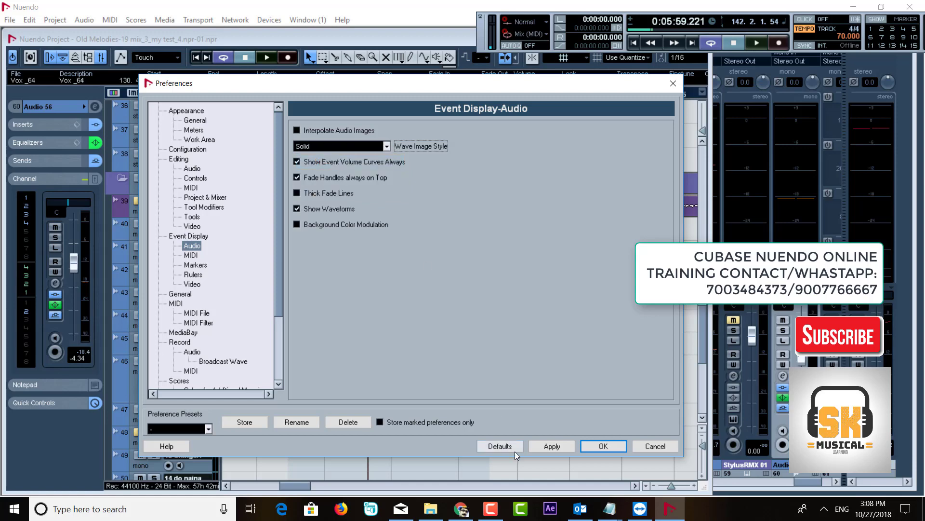
{"action": "left_click", "coordinate": [552, 446]}
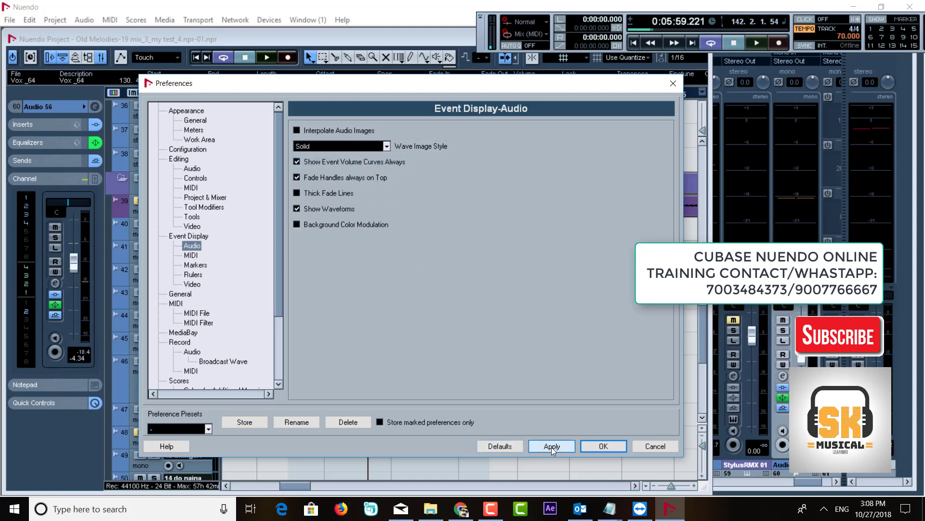
{"action": "left_click", "coordinate": [603, 446]}
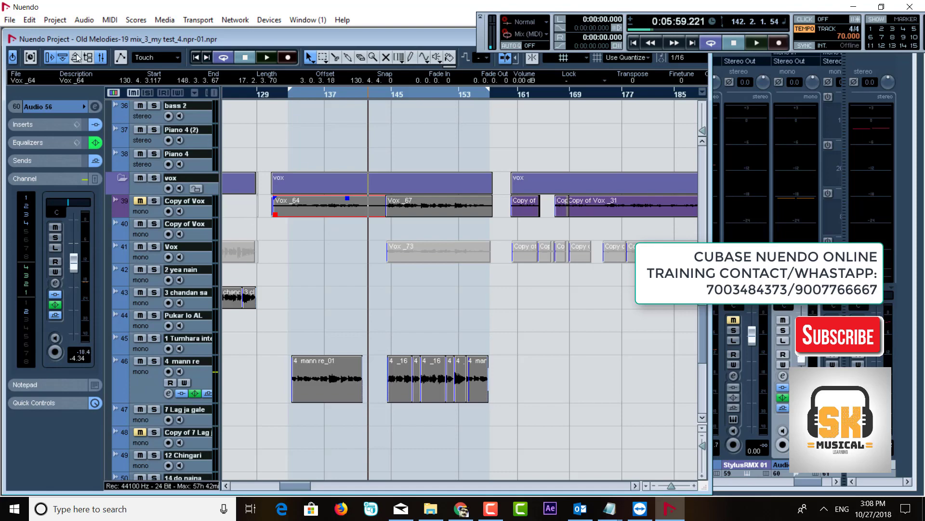
Set the Wave Image Style to Solid and Framed in the Event Display audio preferences and confirm the change.
{"action": "left_click", "coordinate": [9, 21]}
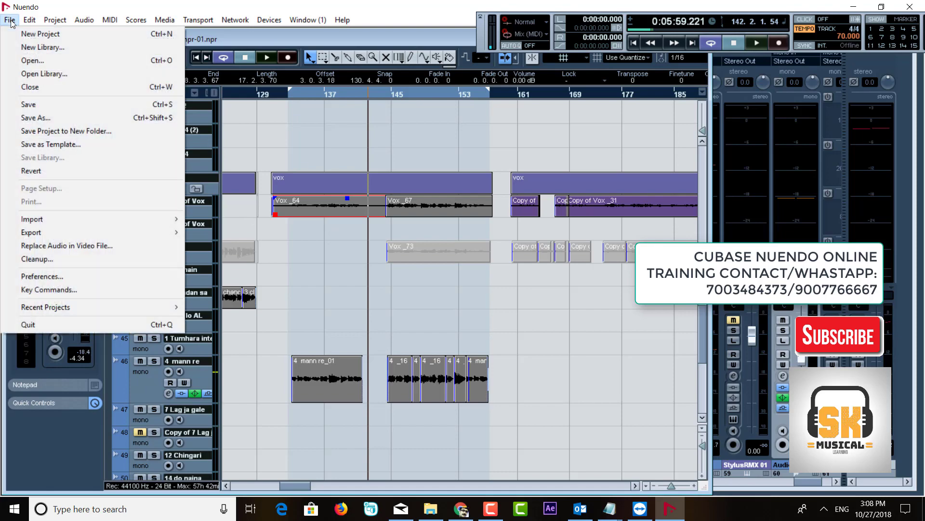
{"action": "left_click", "coordinate": [91, 275]}
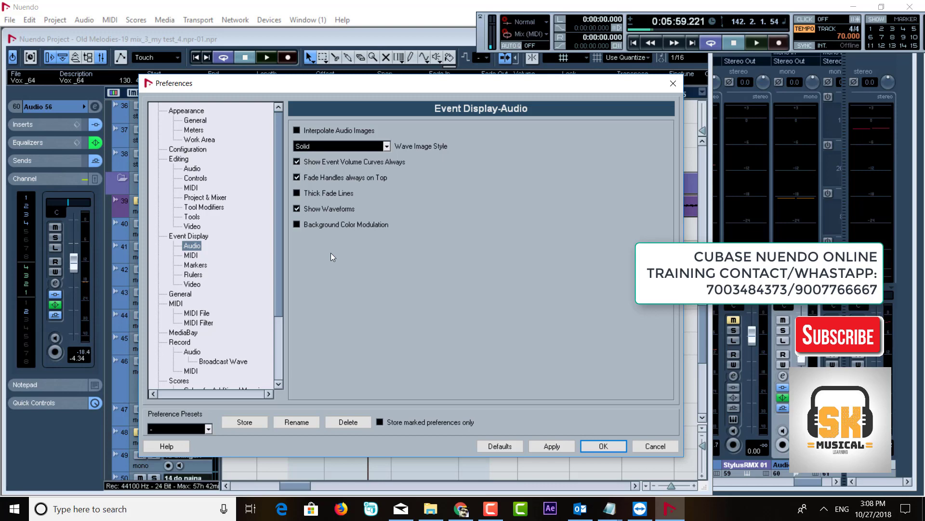
{"action": "left_click", "coordinate": [386, 146]}
{"action": "left_click", "coordinate": [343, 188]}
{"action": "left_click", "coordinate": [597, 447]}
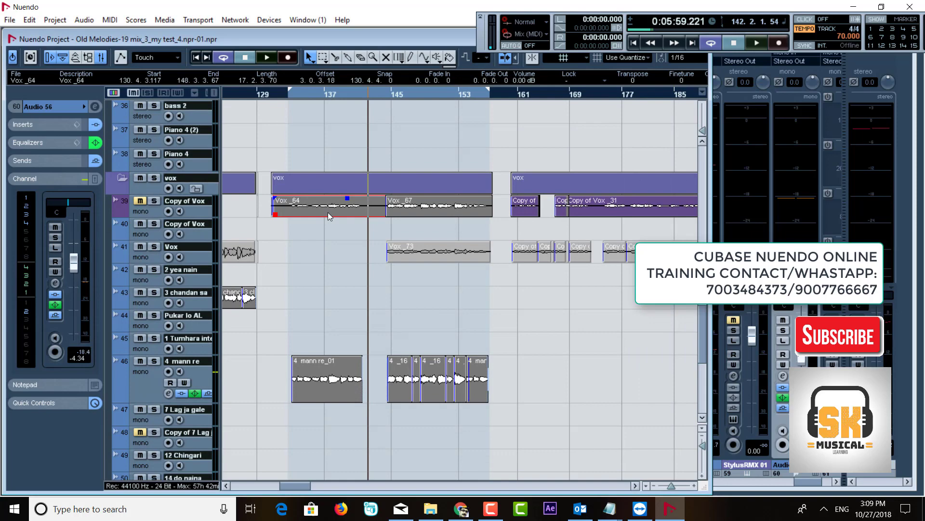
Examine the General preferences and the Audio, MIDI, Markers, Rulers and Video preferences of Event Display.
{"action": "left_click", "coordinate": [10, 19]}
{"action": "left_click", "coordinate": [90, 276]}
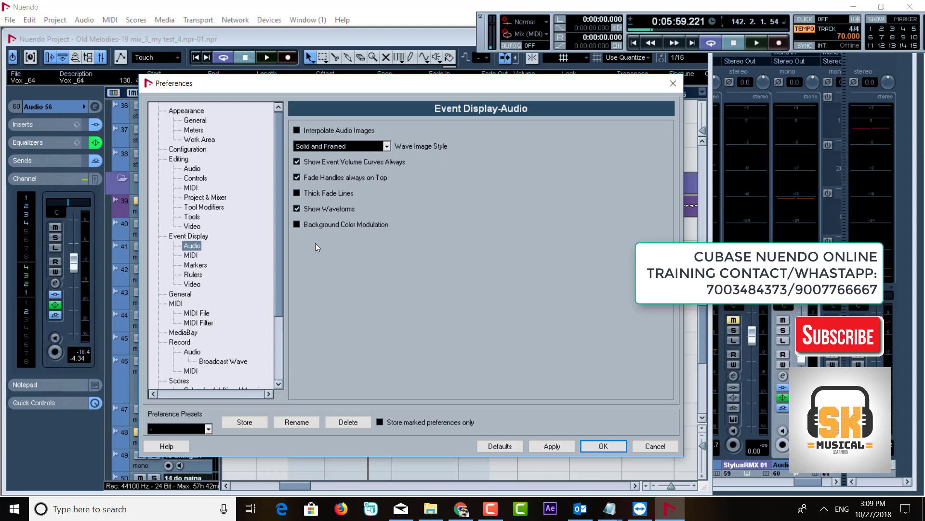
{"action": "left_click", "coordinate": [181, 295]}
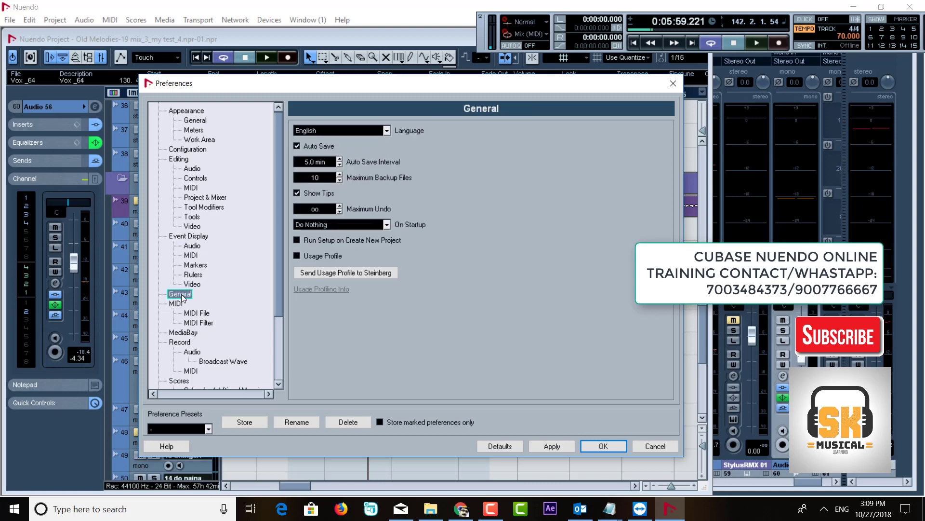
{"action": "left_click", "coordinate": [193, 256]}
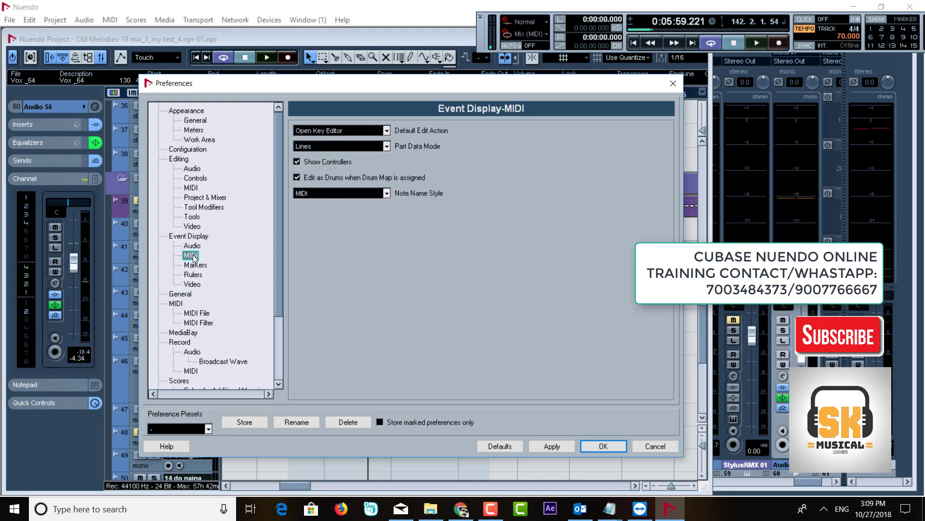
{"action": "left_click", "coordinate": [195, 246]}
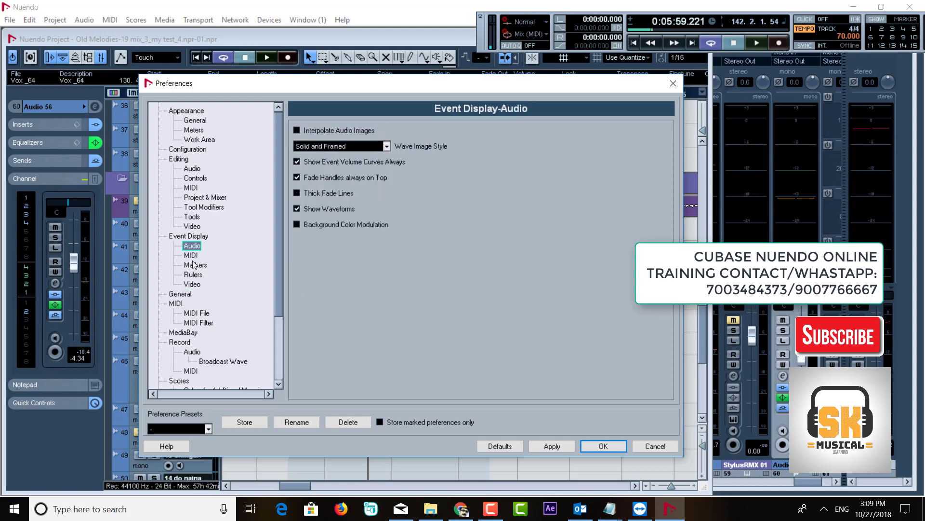
{"action": "left_click", "coordinate": [195, 266]}
{"action": "left_click", "coordinate": [196, 275]}
{"action": "left_click", "coordinate": [196, 285]}
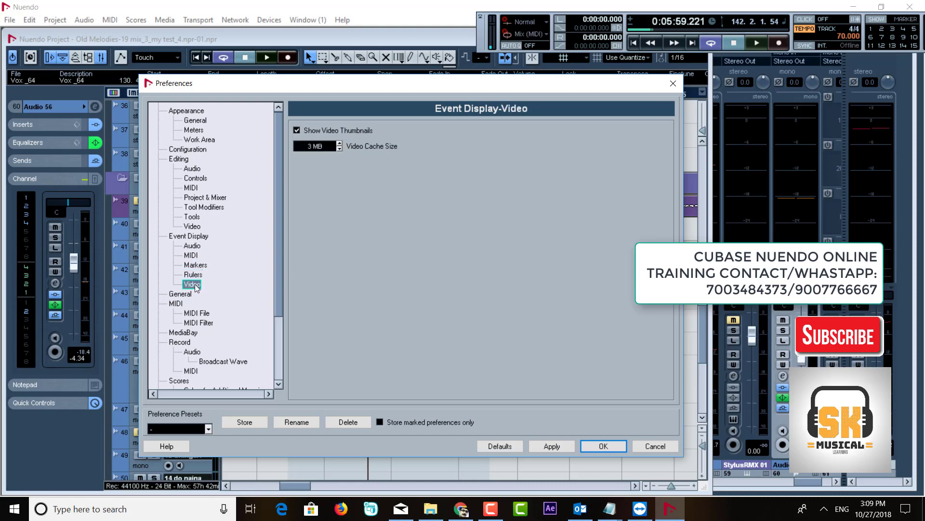
{"action": "left_click", "coordinate": [179, 294]}
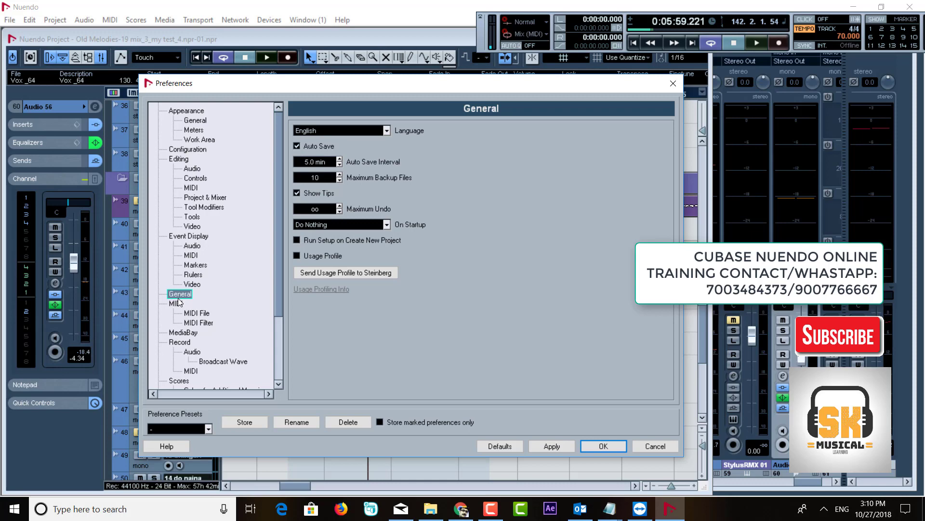
Disable Stationary Cursors in the Transport preferences and confirm the change.
{"action": "scroll", "coordinate": [183, 334], "scroll_direction": "down", "scroll_amount": 3}
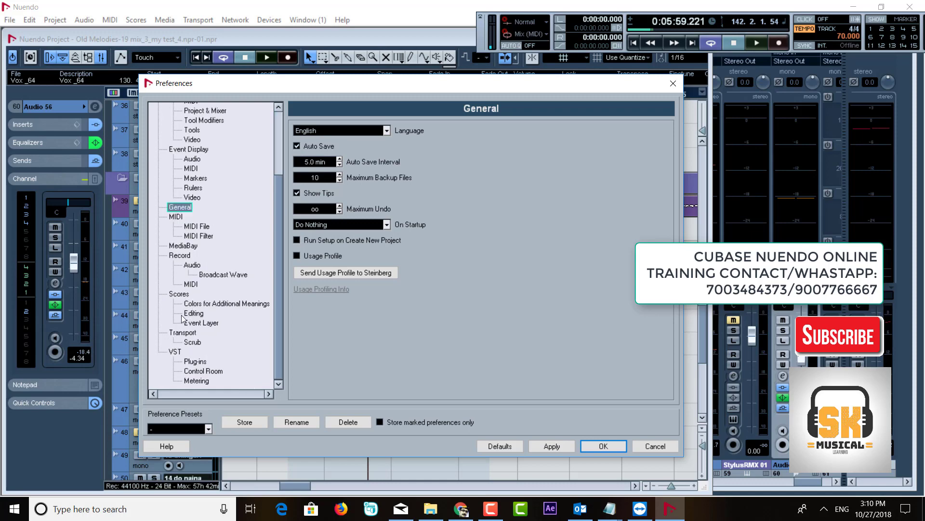
{"action": "left_click", "coordinate": [182, 334]}
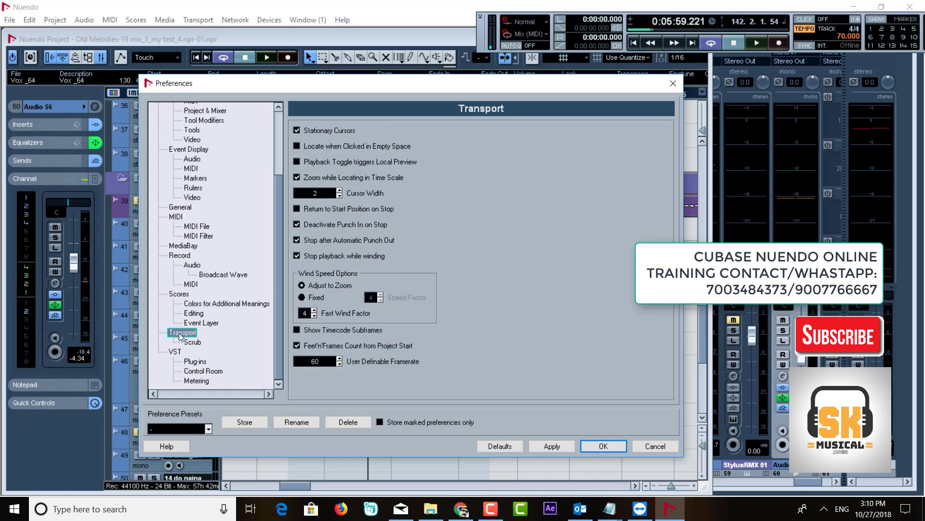
{"action": "left_click", "coordinate": [297, 130]}
{"action": "left_click", "coordinate": [598, 448]}
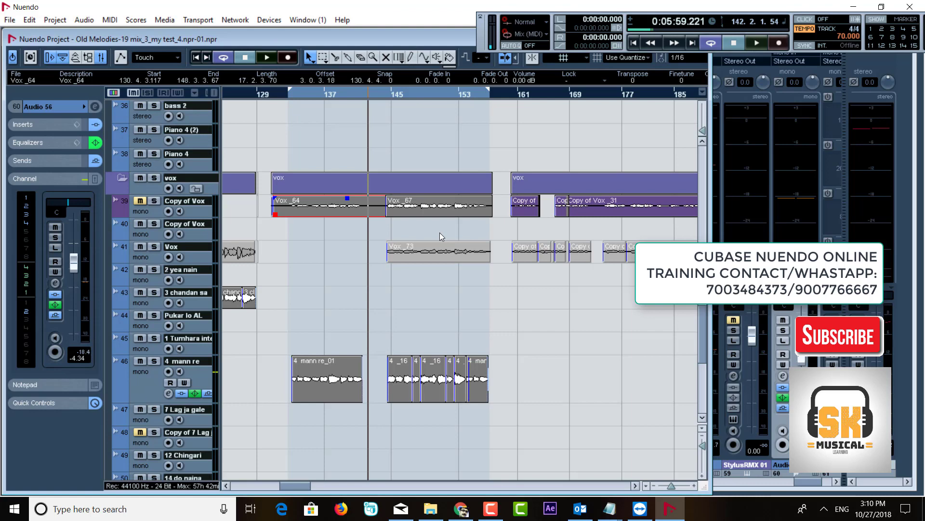
Play the project to check how the project cursor moves with Stationary Cursors off, and stop playback.
{"action": "key", "text": "space"}
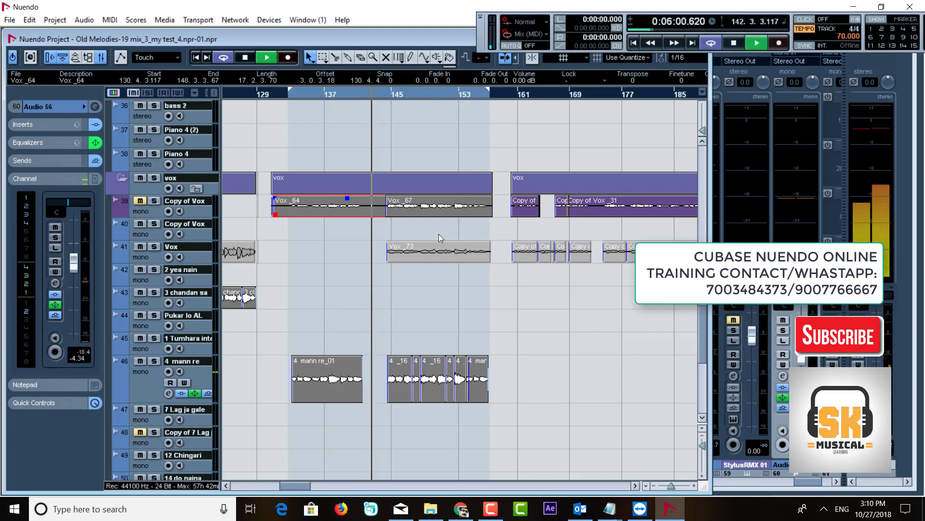
{"action": "key", "text": "h"}
{"action": "key", "text": "h"}
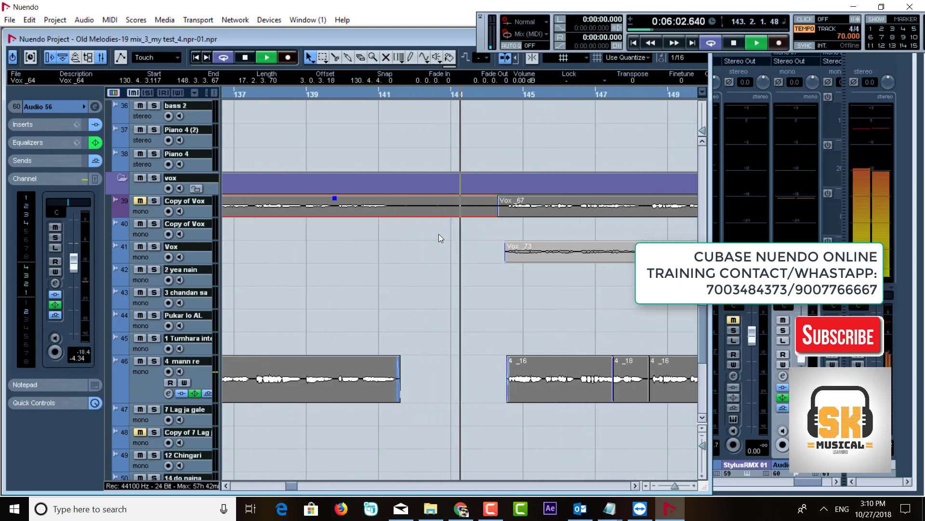
{"action": "key", "text": "h"}
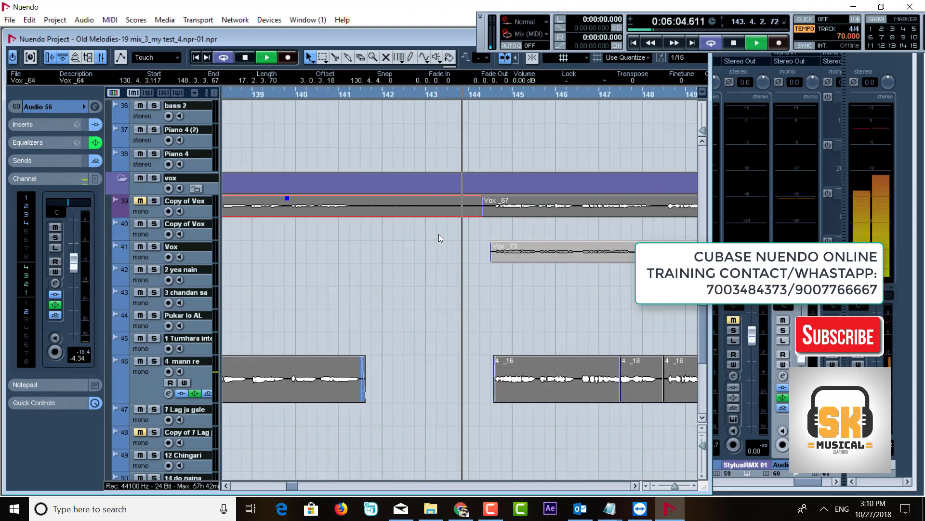
{"action": "key", "text": "h"}
{"action": "key", "text": "h"}
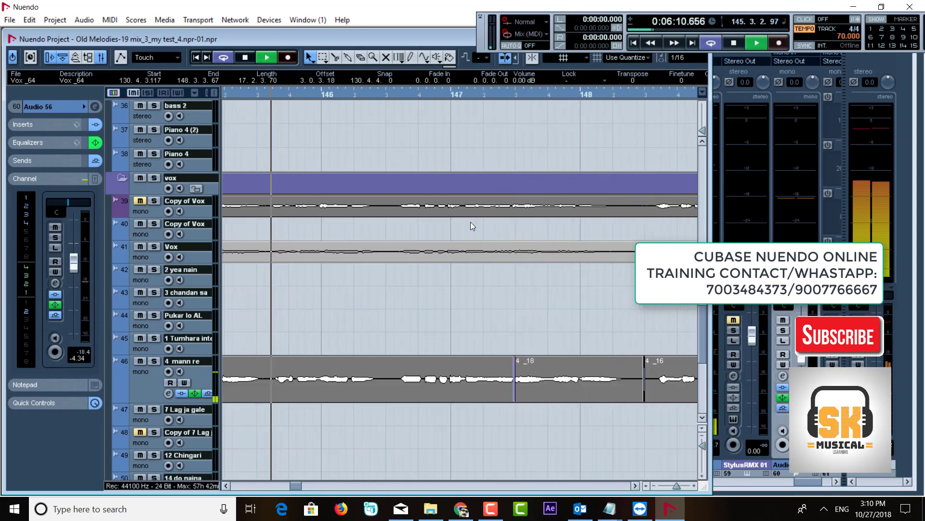
{"action": "key", "text": "space"}
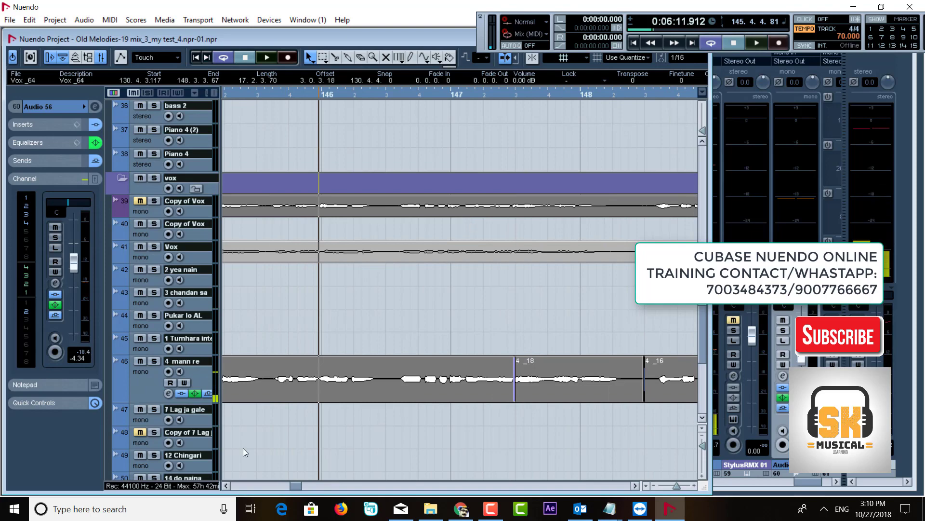
Enable Stationary Cursors again in the Transport preferences and test the cursor by playing and stopping the project.
{"action": "left_click", "coordinate": [13, 24]}
{"action": "left_click", "coordinate": [86, 276]}
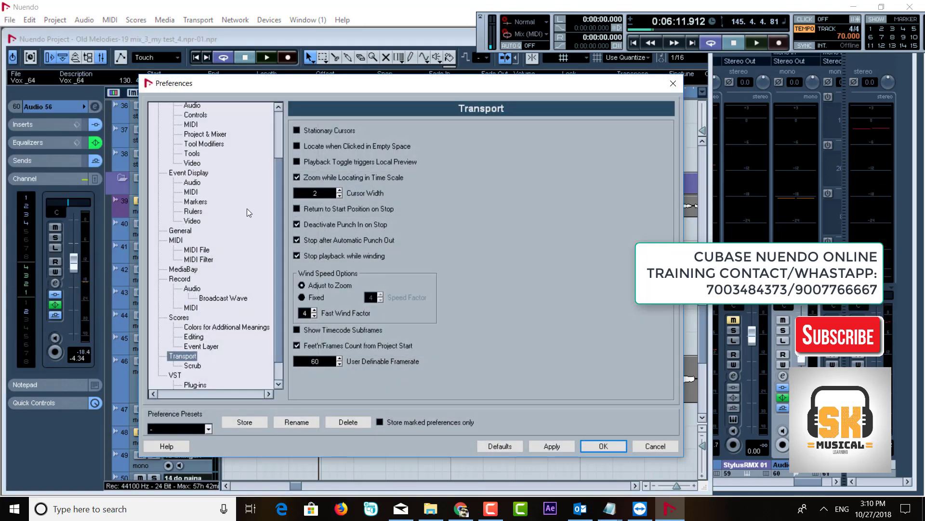
{"action": "left_click", "coordinate": [296, 129]}
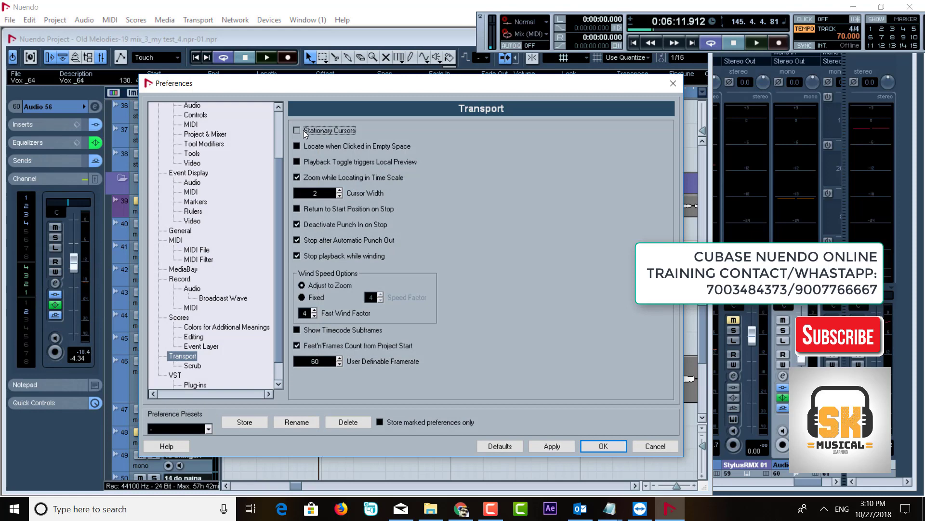
{"action": "left_click", "coordinate": [592, 444]}
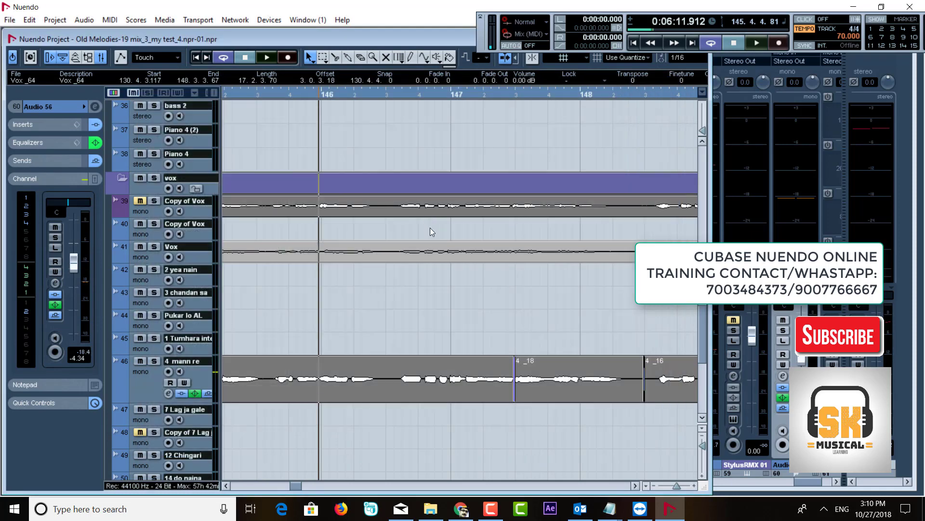
{"action": "key", "text": "space"}
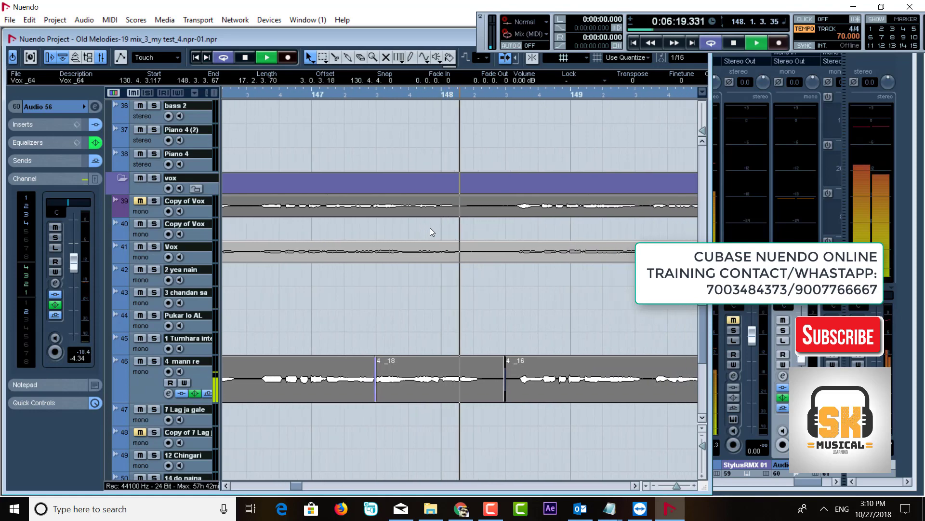
{"action": "key", "text": "space"}
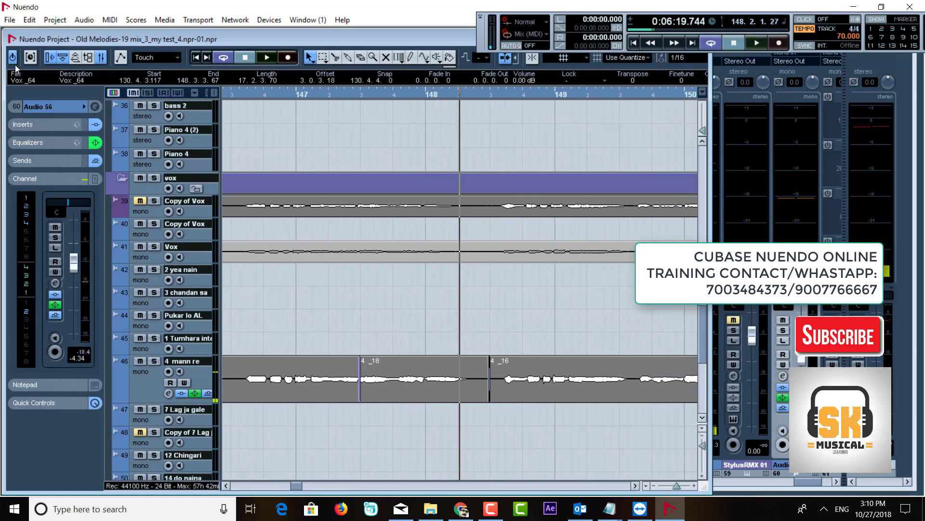
Examine the Transport preferences, including the Return to Start Position on Stop option.
{"action": "left_click", "coordinate": [1, 22]}
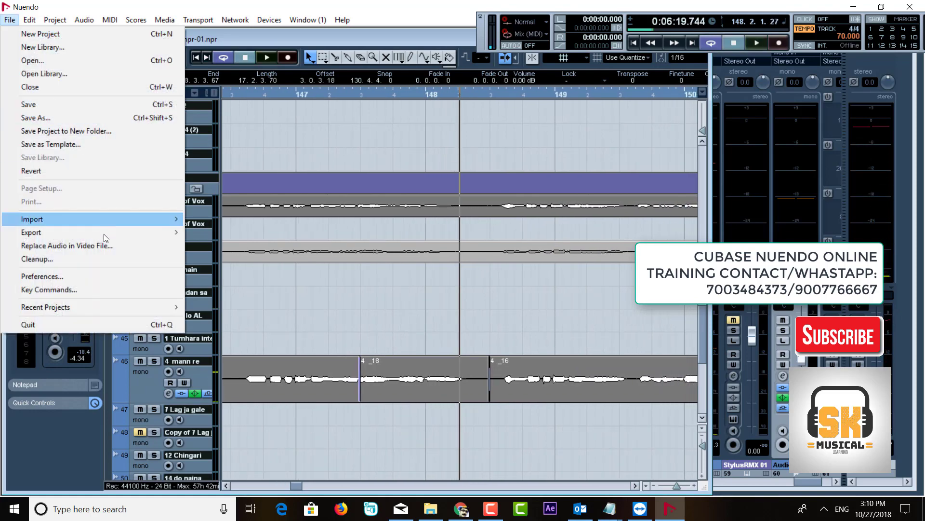
{"action": "left_click", "coordinate": [97, 279]}
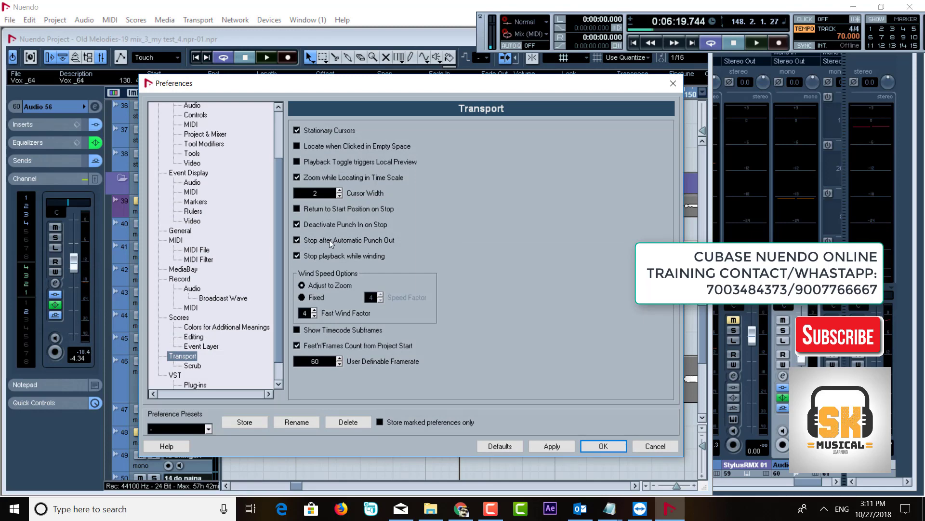
{"action": "left_click", "coordinate": [298, 212]}
{"action": "scroll", "coordinate": [197, 362], "scroll_direction": "down", "scroll_amount": 1}
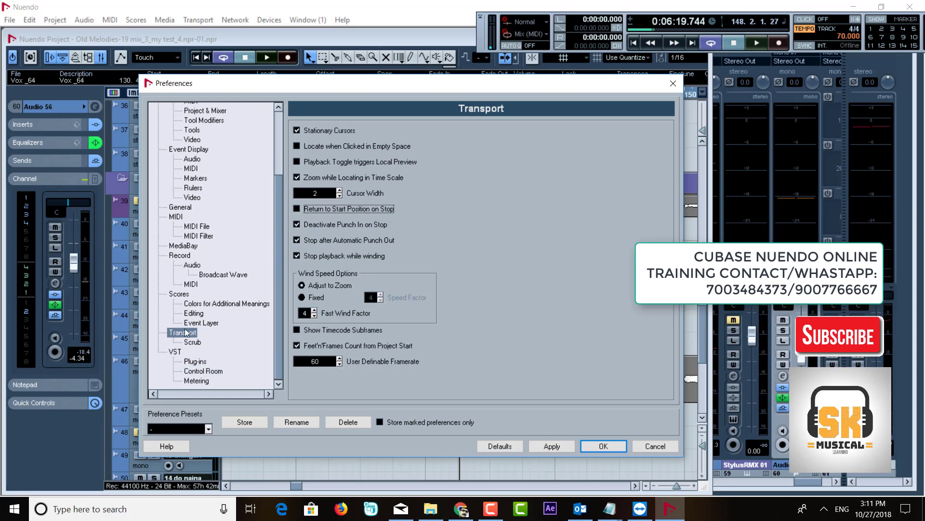
Examine the VST preferences, including the Auto Monitoring choices and the Plug-ins, Control Room and Metering pages.
{"action": "left_click", "coordinate": [175, 354]}
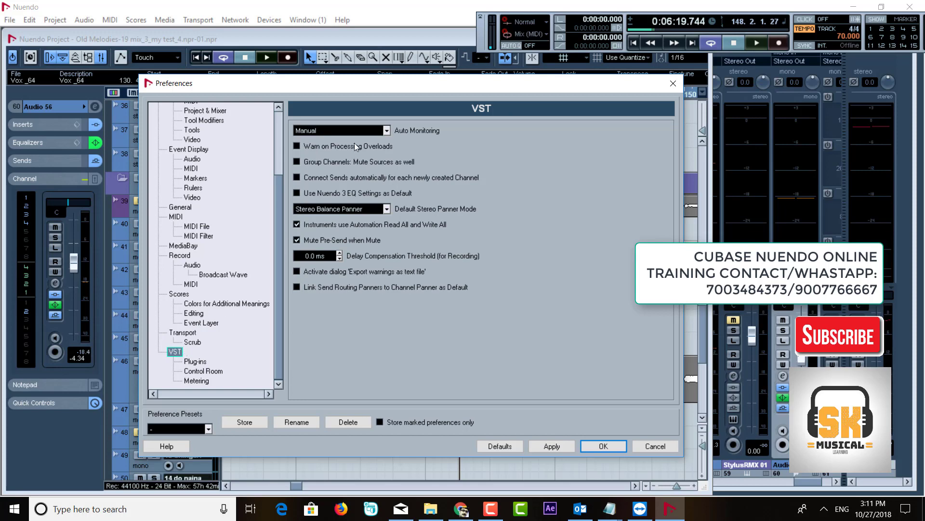
{"action": "left_click", "coordinate": [347, 132]}
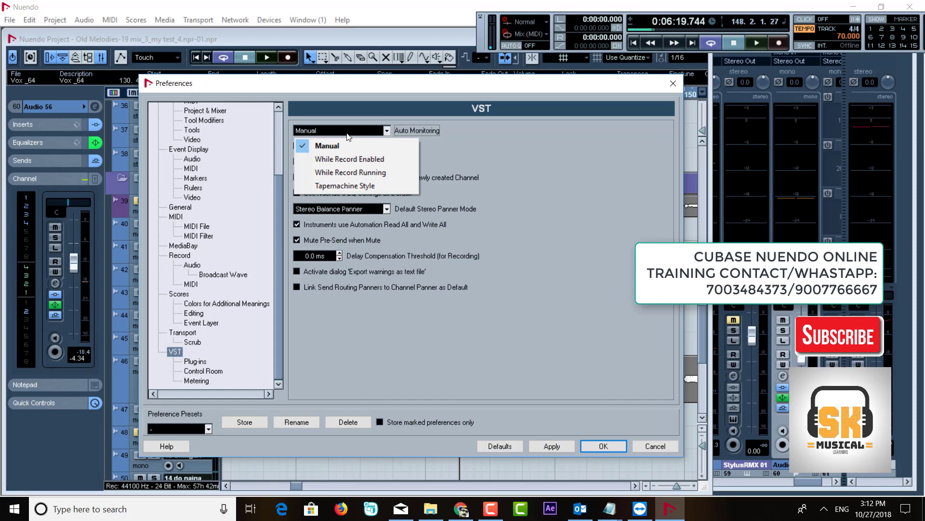
{"action": "left_click", "coordinate": [585, 312]}
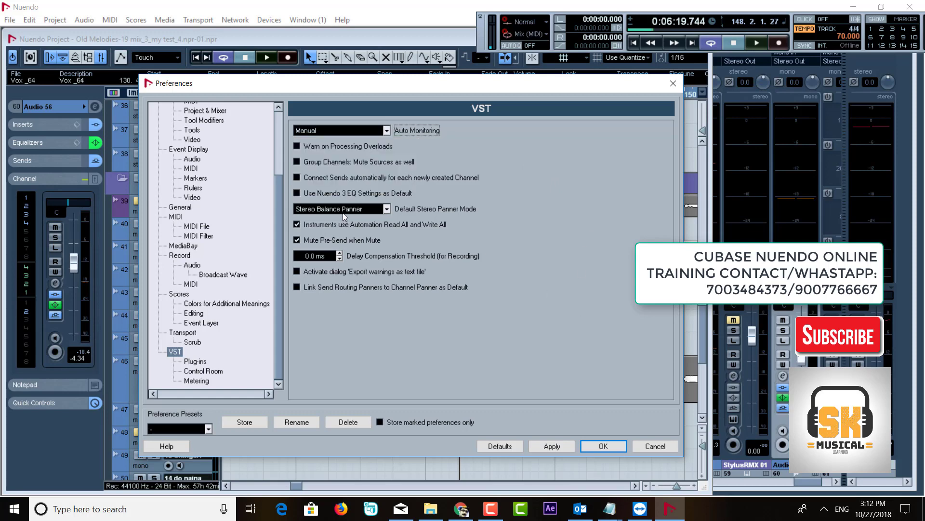
{"action": "left_click", "coordinate": [197, 362]}
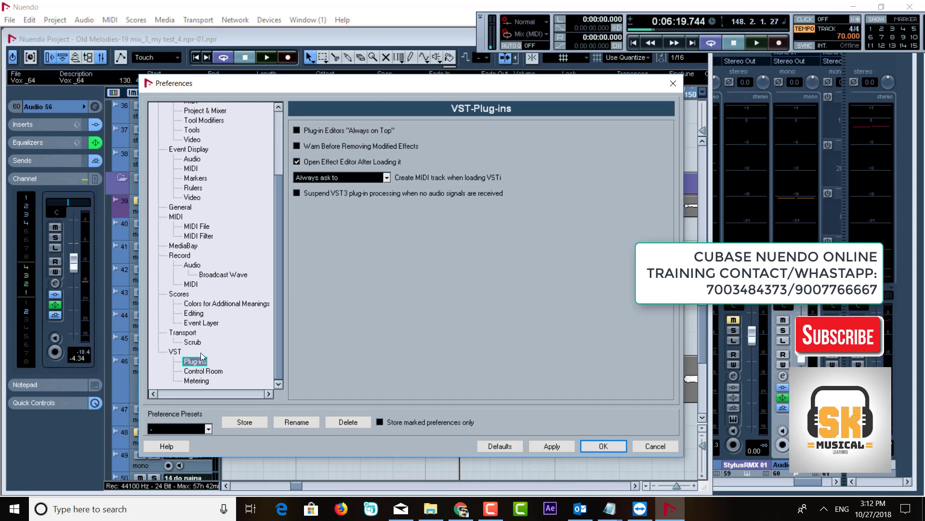
{"action": "left_click", "coordinate": [205, 370]}
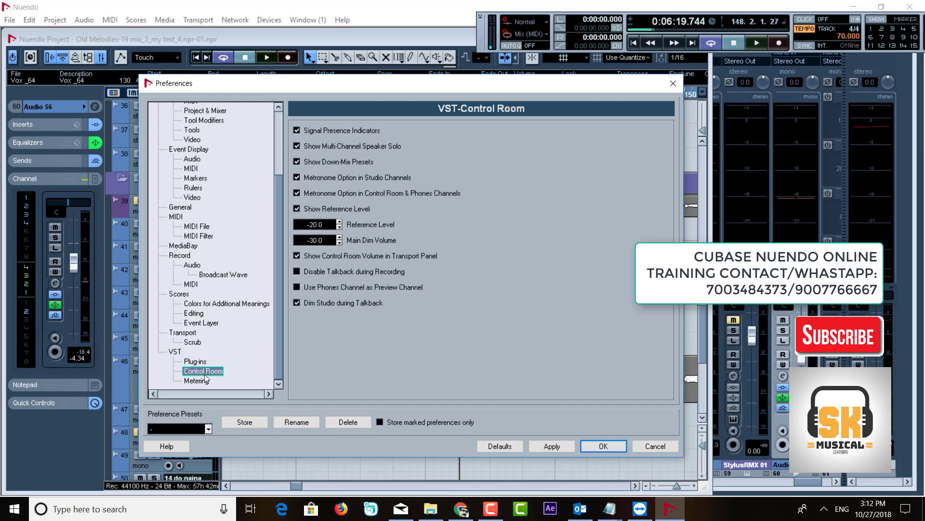
{"action": "left_click", "coordinate": [201, 382]}
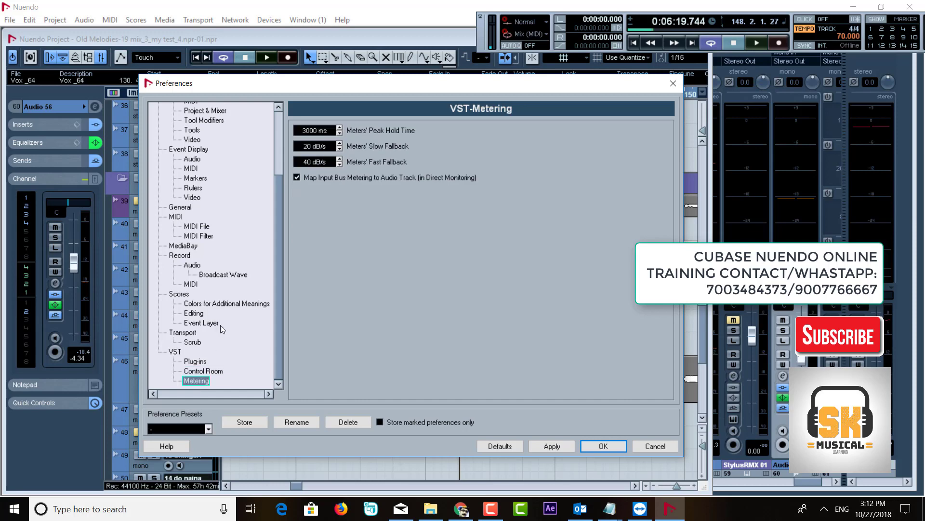
Review the General preferences again along with the Event Display pages for Audio, MIDI, Video, Rulers and Markers.
{"action": "scroll", "coordinate": [217, 319], "scroll_direction": "up", "scroll_amount": 3}
{"action": "left_click", "coordinate": [191, 295]}
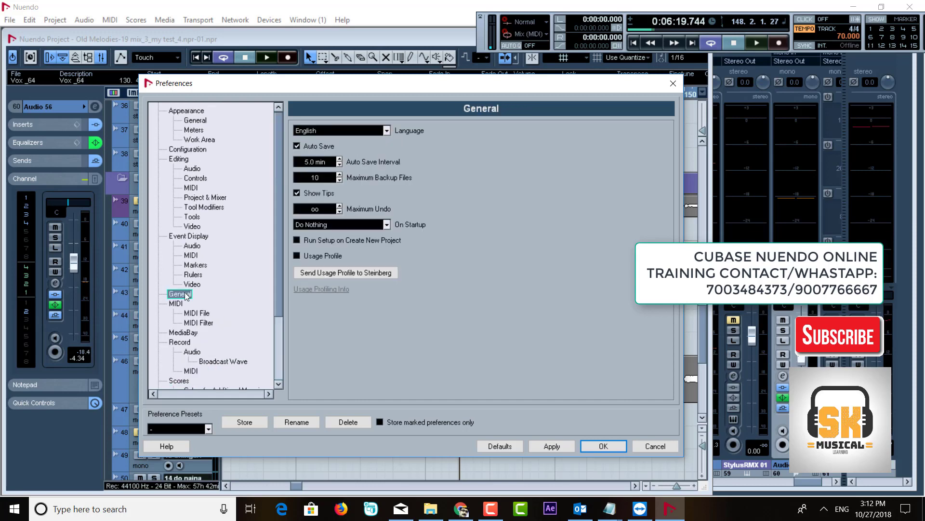
{"action": "left_click", "coordinate": [181, 237]}
{"action": "left_click", "coordinate": [192, 246]}
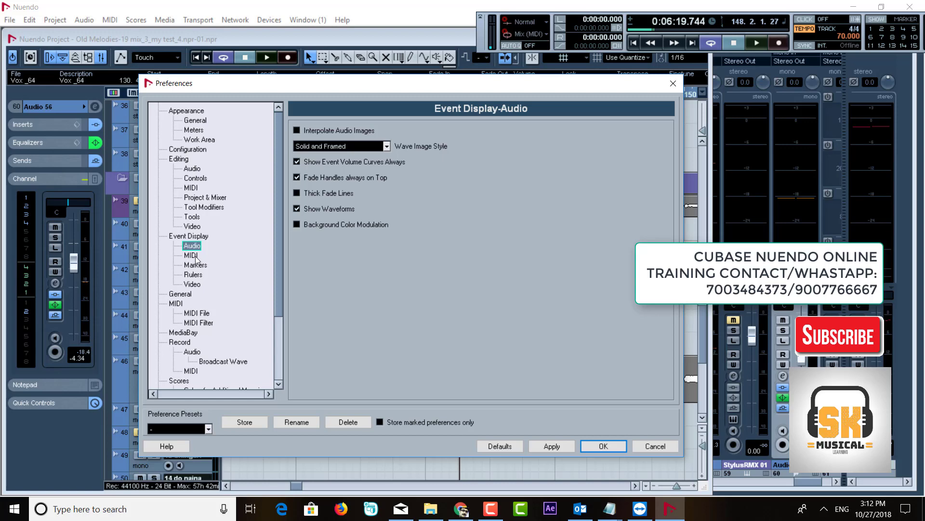
{"action": "left_click", "coordinate": [193, 255]}
{"action": "left_click", "coordinate": [192, 284]}
{"action": "left_click", "coordinate": [195, 275]}
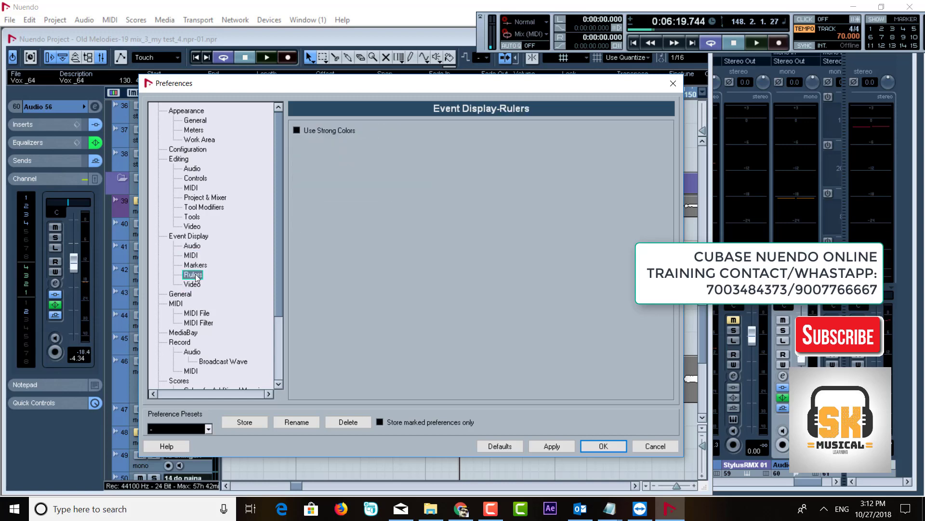
{"action": "left_click", "coordinate": [196, 265]}
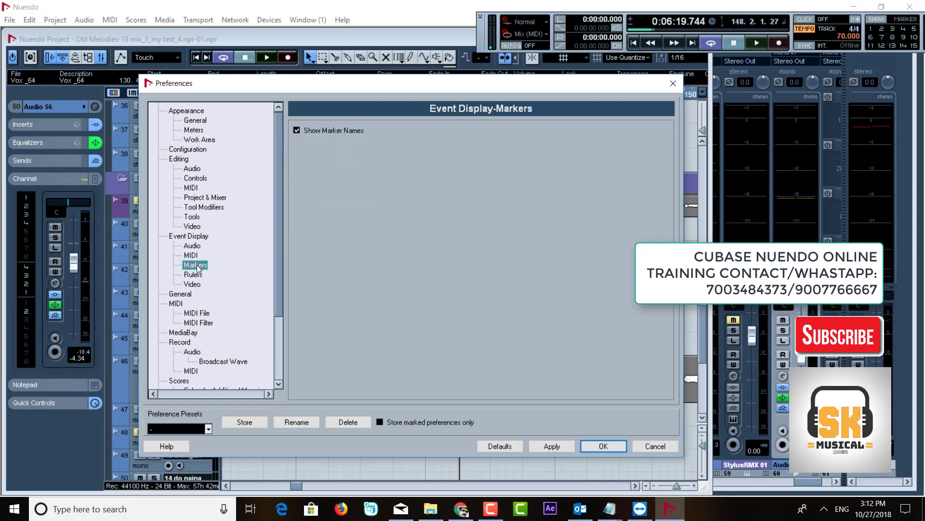
Examine the Editing preferences for Tool Modifiers, Project & Mixer, Controls and Audio, then leave the Preferences without changes.
{"action": "left_click", "coordinate": [202, 208]}
{"action": "left_click", "coordinate": [202, 200]}
{"action": "left_click", "coordinate": [196, 179]}
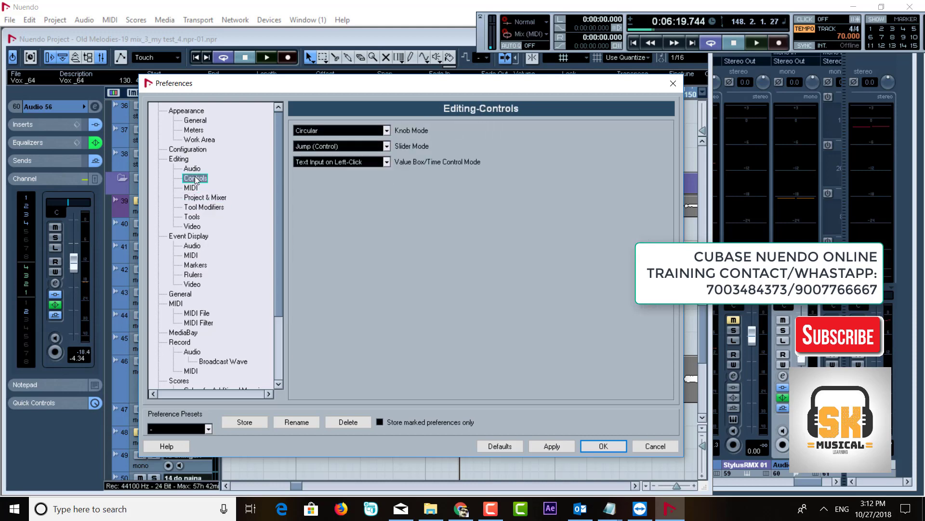
{"action": "left_click", "coordinate": [196, 170]}
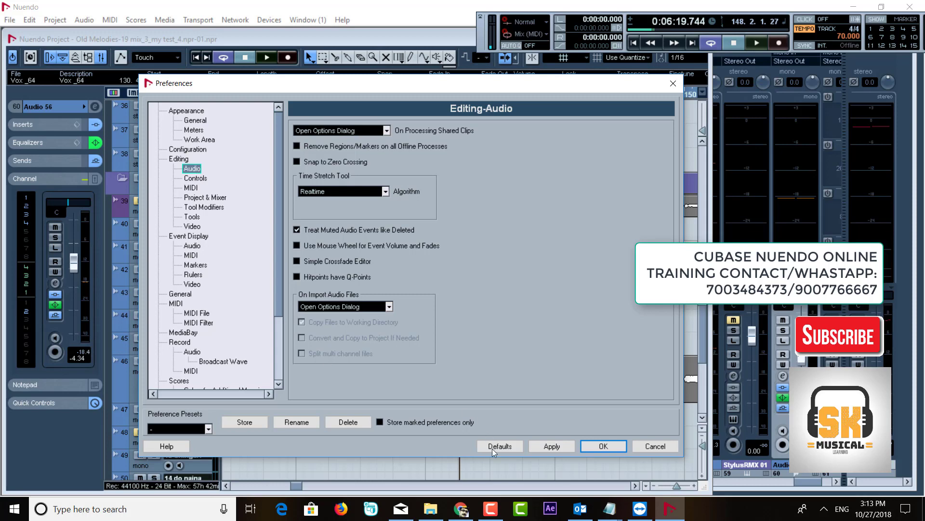
{"action": "left_click", "coordinate": [657, 446]}
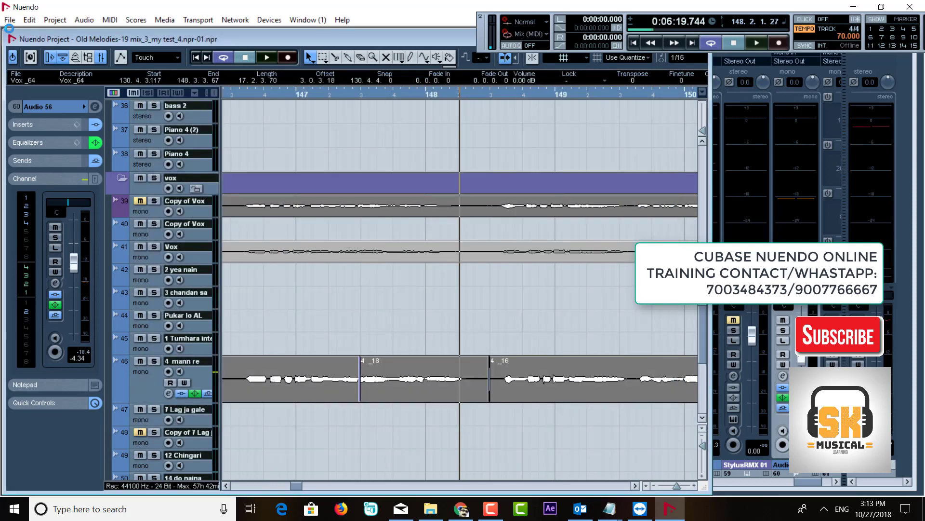
Start an audio file import and browse to the Samples folder inside SK Musical Training's Work folder.
{"action": "left_click", "coordinate": [9, 20]}
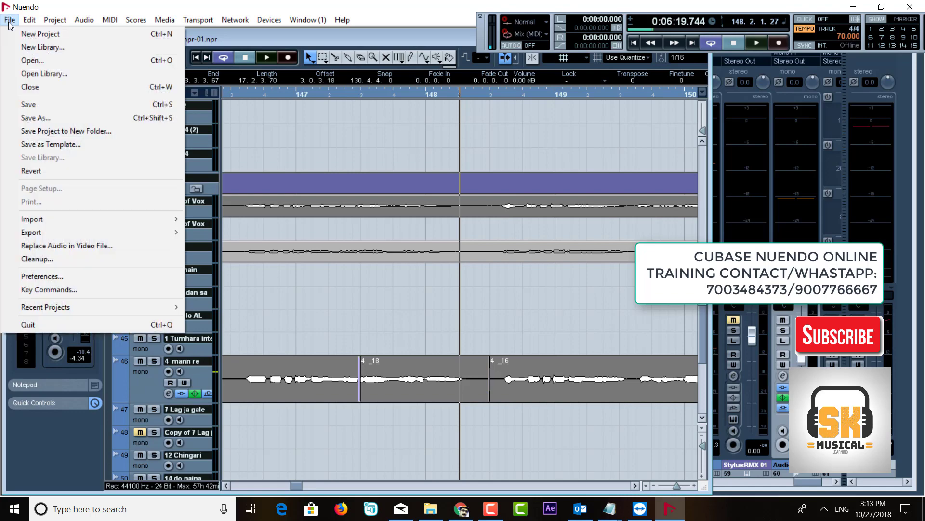
{"action": "mouse_move", "coordinate": [152, 219]}
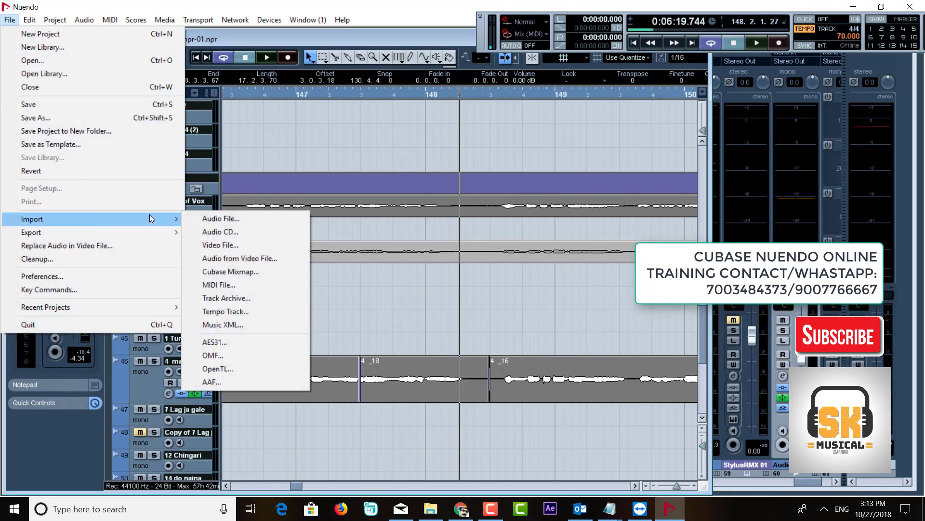
{"action": "left_click", "coordinate": [214, 218]}
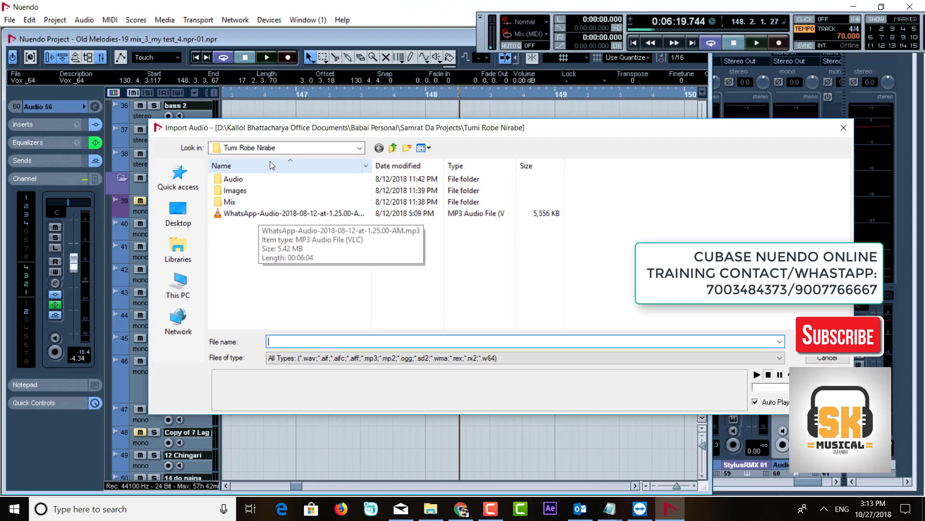
{"action": "left_click", "coordinate": [270, 149]}
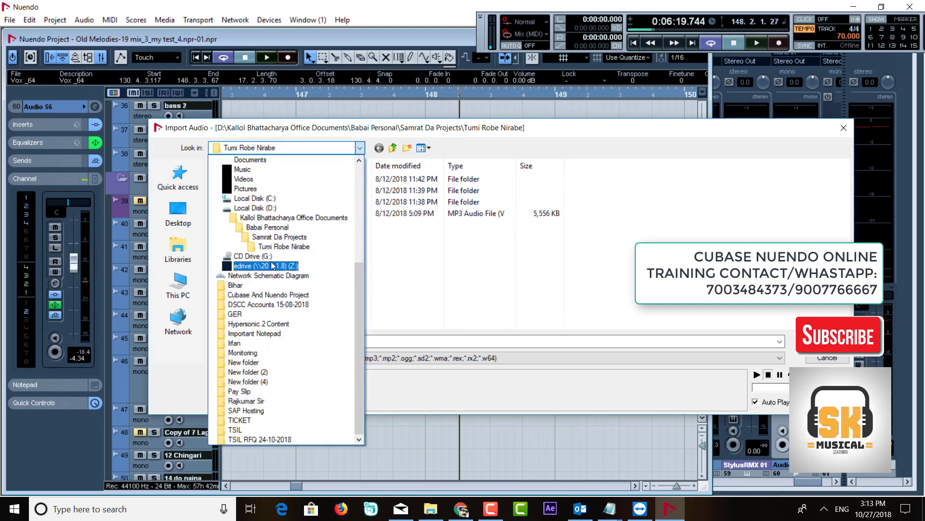
{"action": "left_click", "coordinate": [268, 227]}
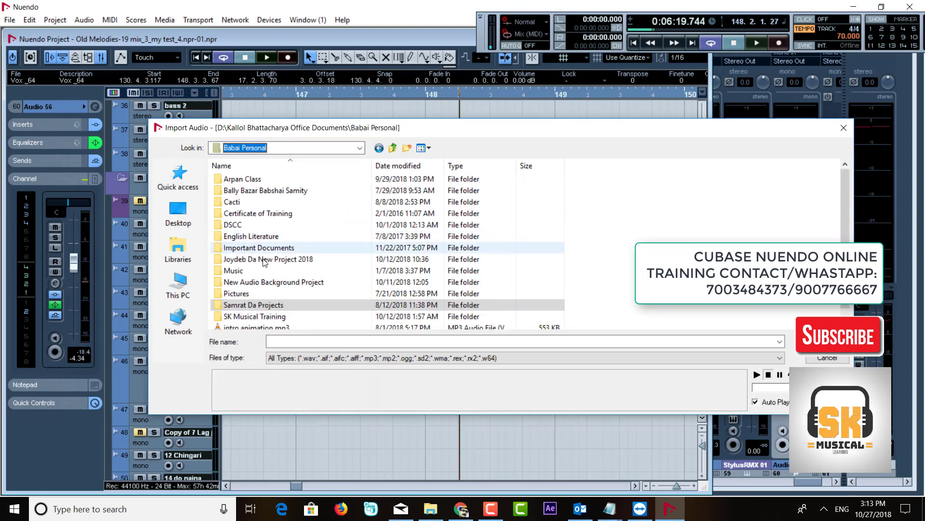
{"action": "double_click", "coordinate": [246, 317]}
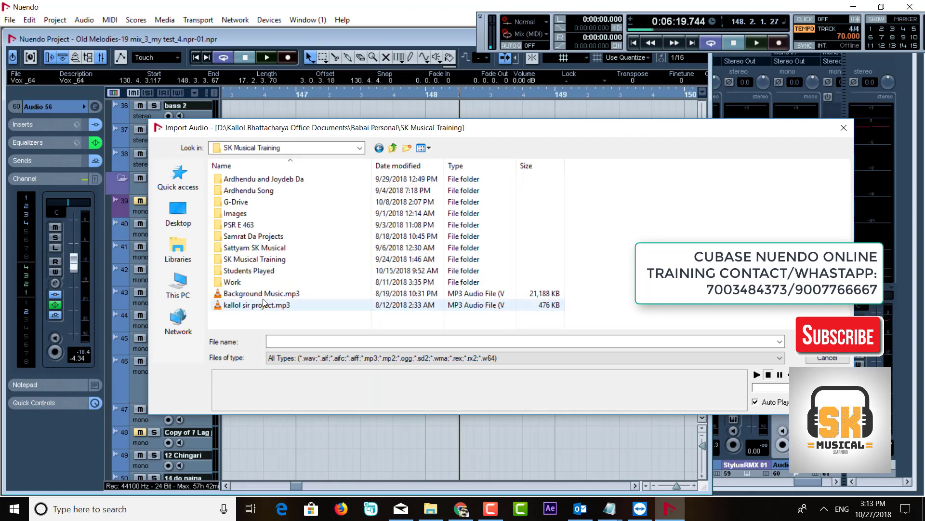
{"action": "double_click", "coordinate": [241, 282]}
{"action": "double_click", "coordinate": [241, 192]}
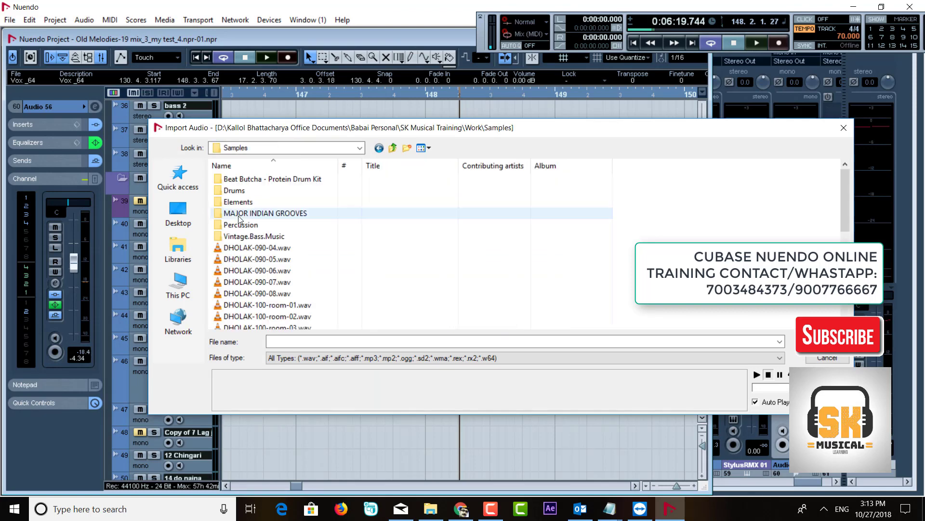
Choose DHOLAK-090-06.wav to view its import options, and cancel the import.
{"action": "left_click", "coordinate": [241, 271]}
{"action": "double_click", "coordinate": [239, 271]}
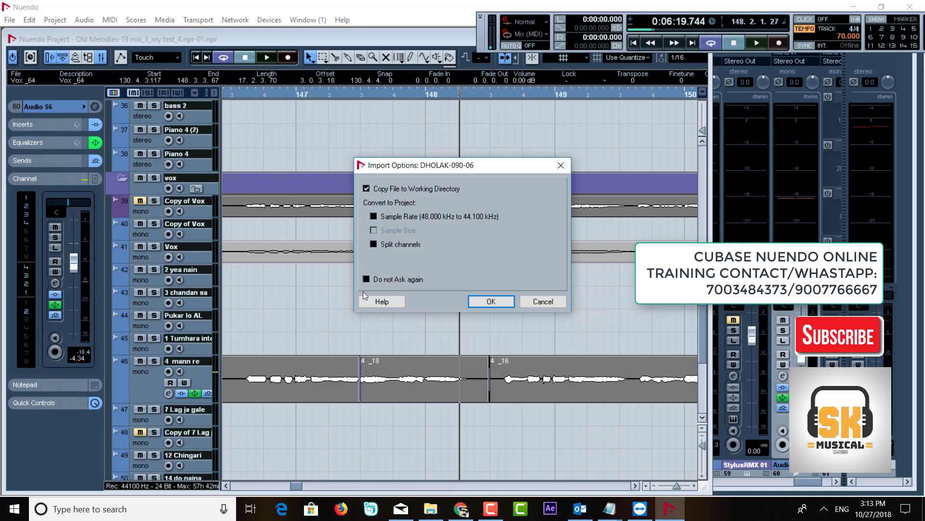
{"action": "left_click", "coordinate": [543, 301]}
In the Editing-Audio preferences, set On Import Audio Files to Use Settings with Copy Files to Working Directory off, and apply it.
{"action": "left_click", "coordinate": [10, 22]}
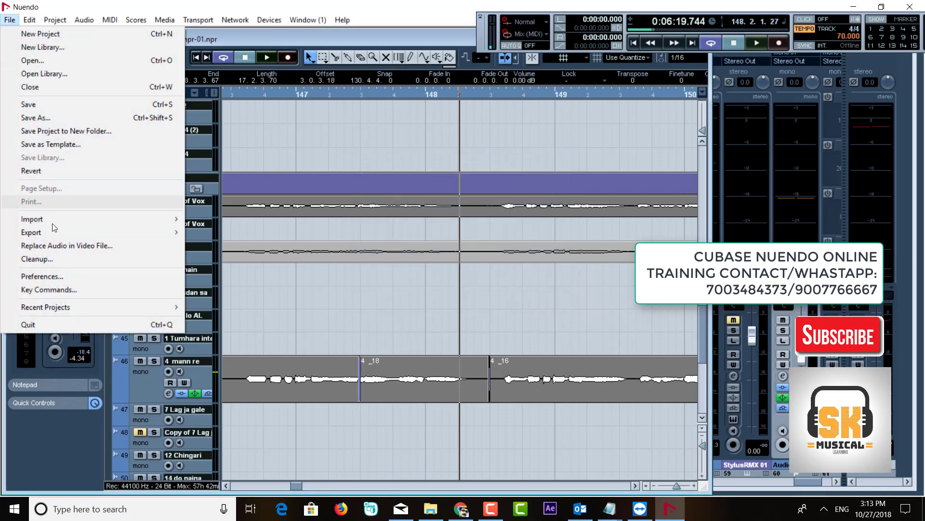
{"action": "left_click", "coordinate": [76, 275]}
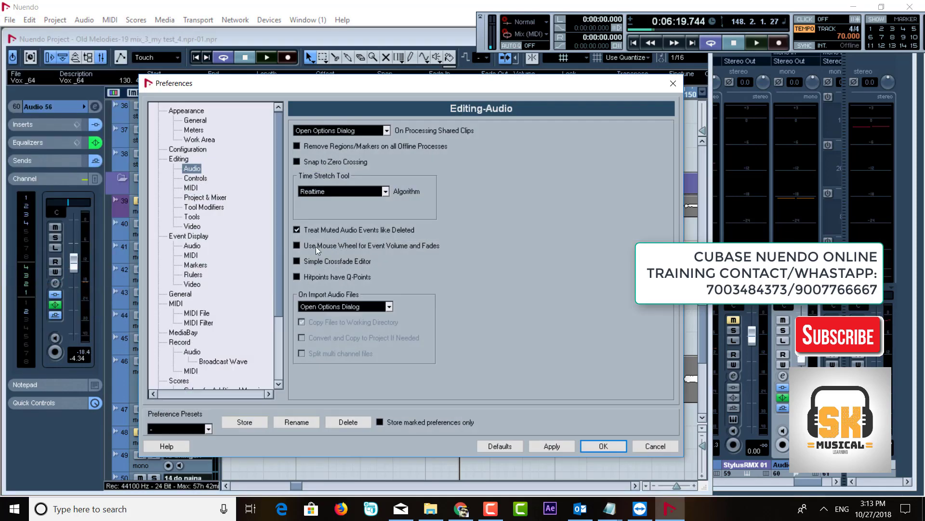
{"action": "left_click", "coordinate": [297, 230]}
{"action": "left_click", "coordinate": [327, 306]}
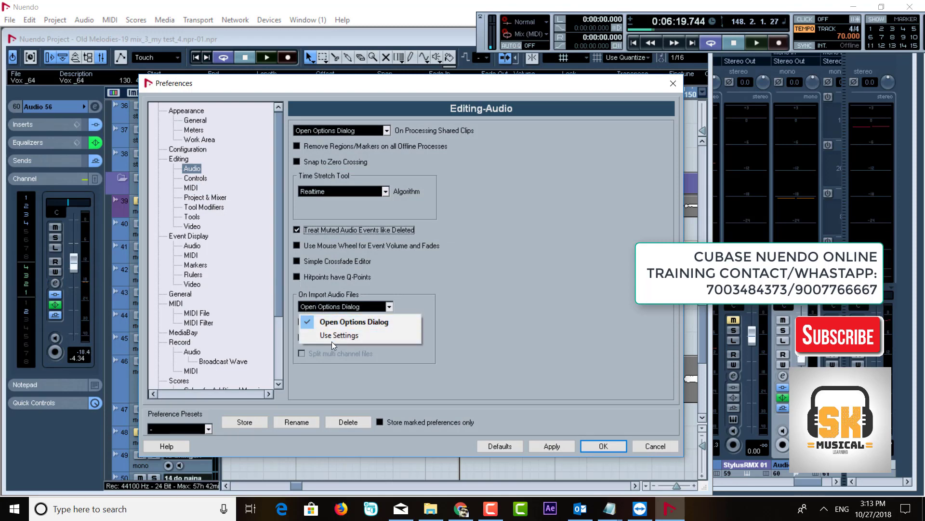
{"action": "left_click", "coordinate": [331, 333]}
{"action": "left_click", "coordinate": [307, 324]}
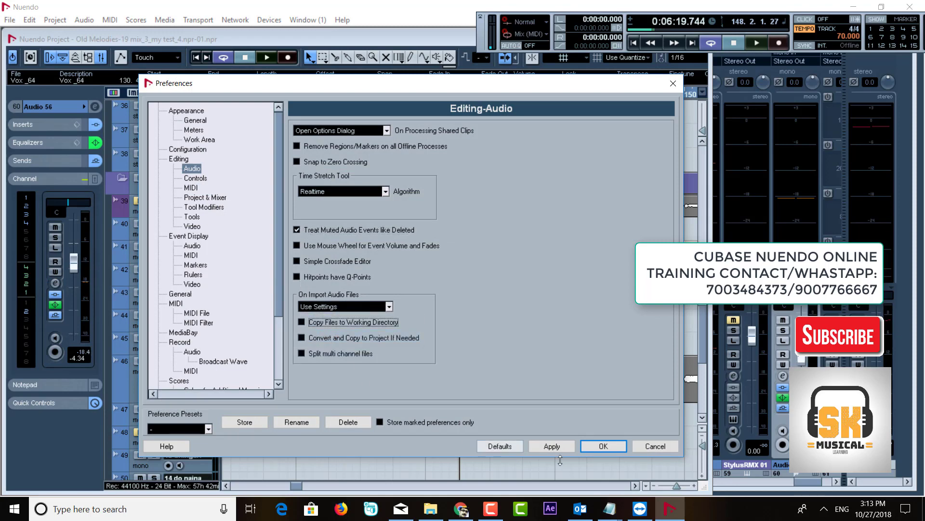
{"action": "left_click", "coordinate": [552, 446]}
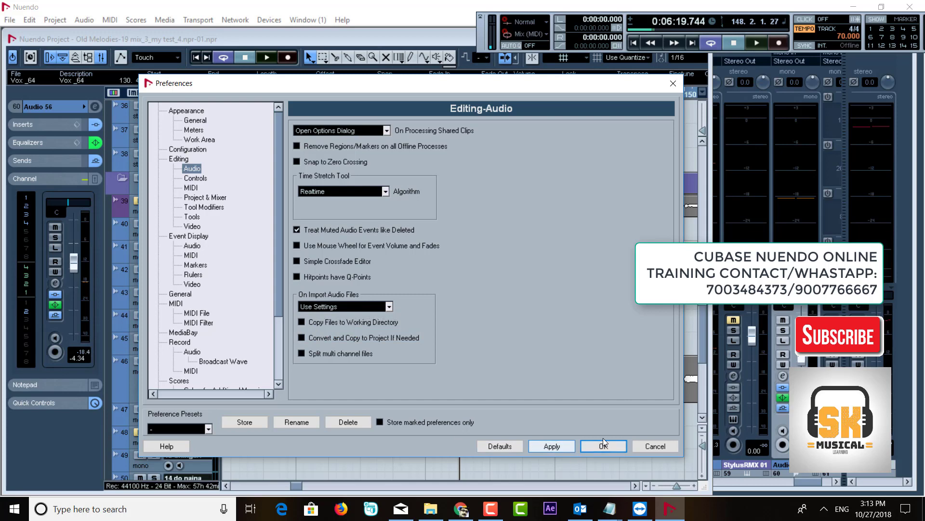
Import the audio file DHOLAK-090-05.wav from the Samples folder into the project.
{"action": "left_click", "coordinate": [12, 21]}
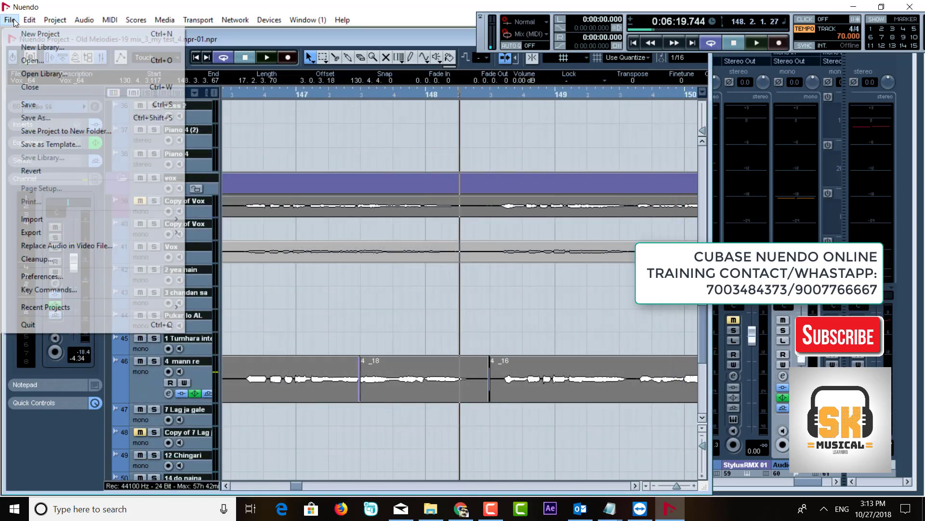
{"action": "mouse_move", "coordinate": [79, 220]}
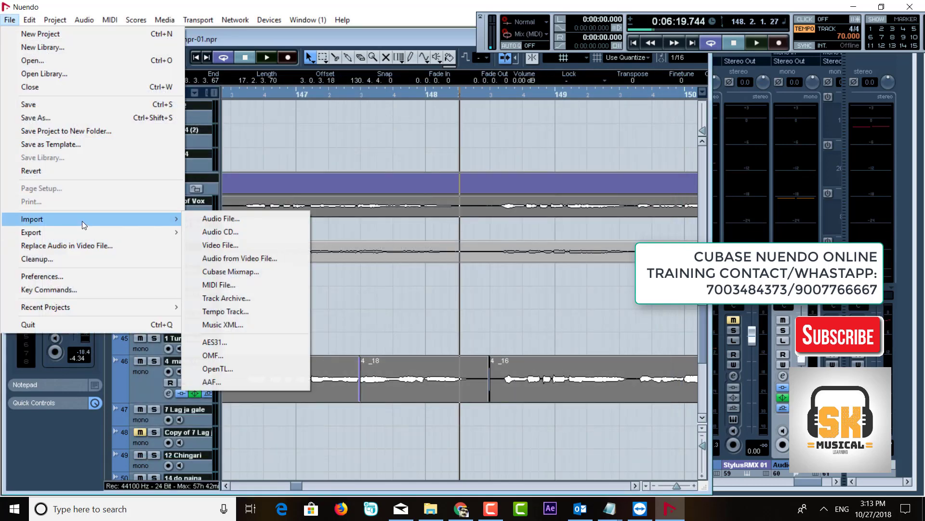
{"action": "left_click", "coordinate": [218, 218]}
{"action": "double_click", "coordinate": [268, 259]}
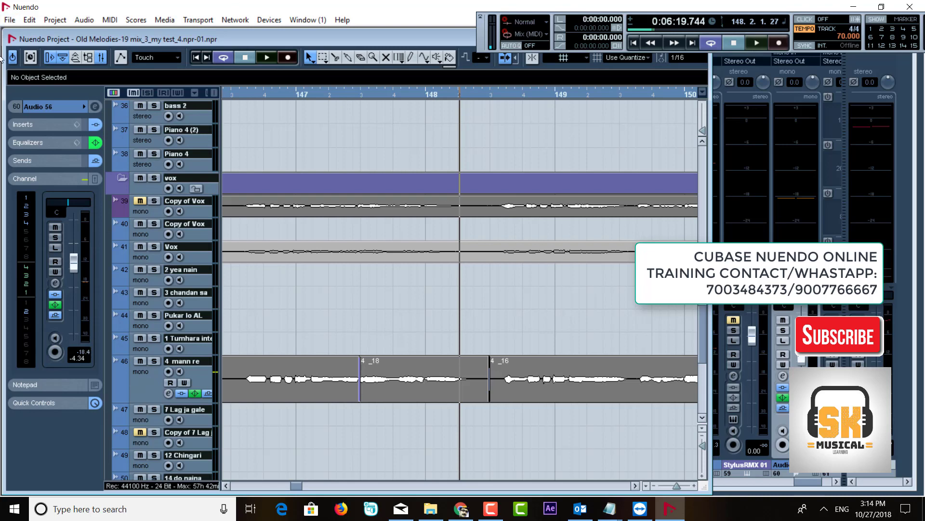
Find the imported DHOLAK-090-05 clip among the Pool's audio files and check its status.
{"action": "left_click", "coordinate": [88, 57]}
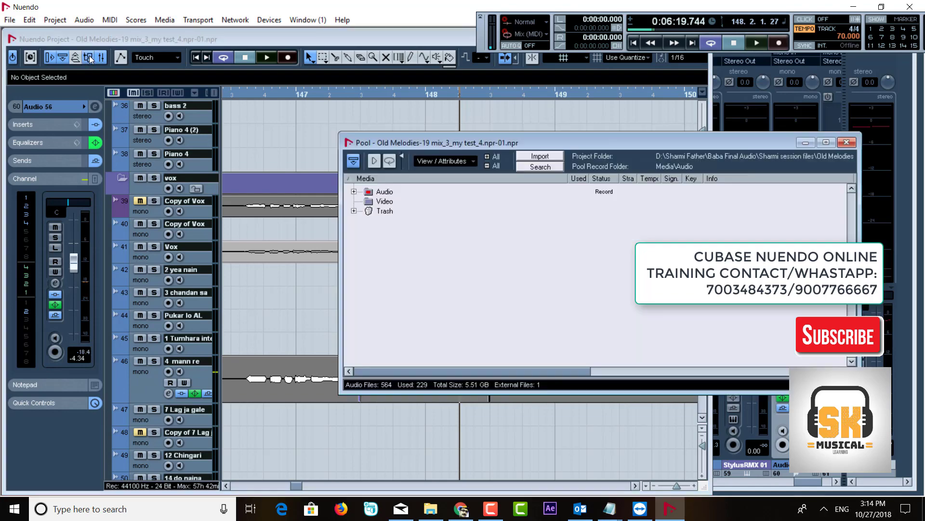
{"action": "left_click", "coordinate": [353, 192]}
{"action": "scroll", "coordinate": [411, 269], "scroll_direction": "down", "scroll_amount": 20}
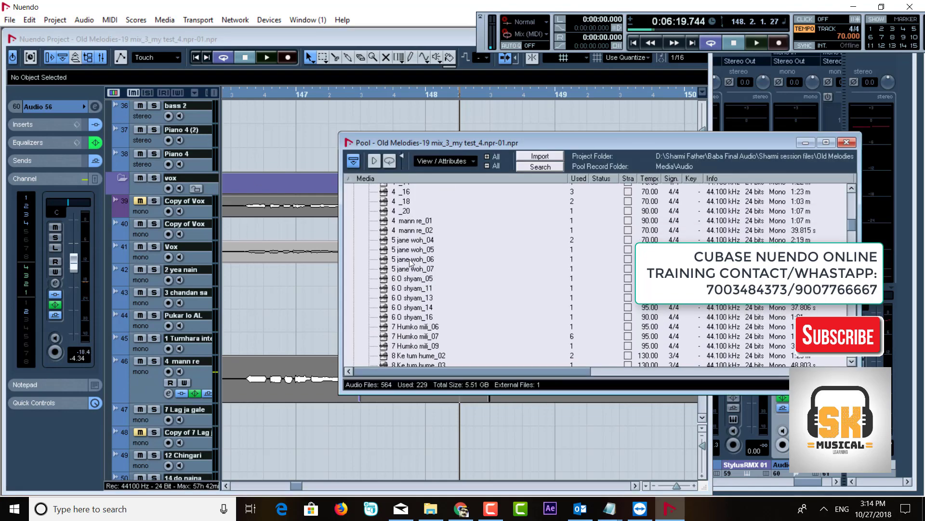
{"action": "scroll", "coordinate": [410, 269], "scroll_direction": "down", "scroll_amount": 20}
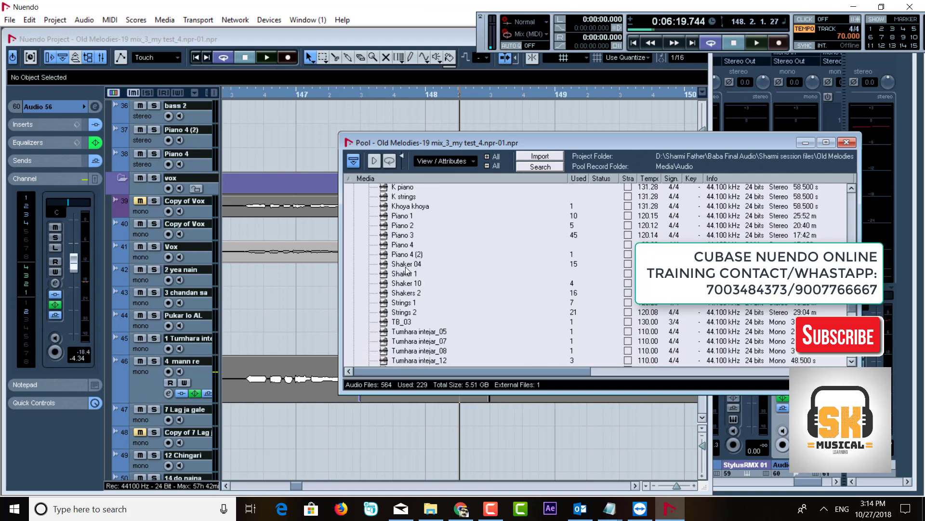
{"action": "scroll", "coordinate": [420, 269], "scroll_direction": "up", "scroll_amount": 15}
{"action": "left_click", "coordinate": [420, 268]}
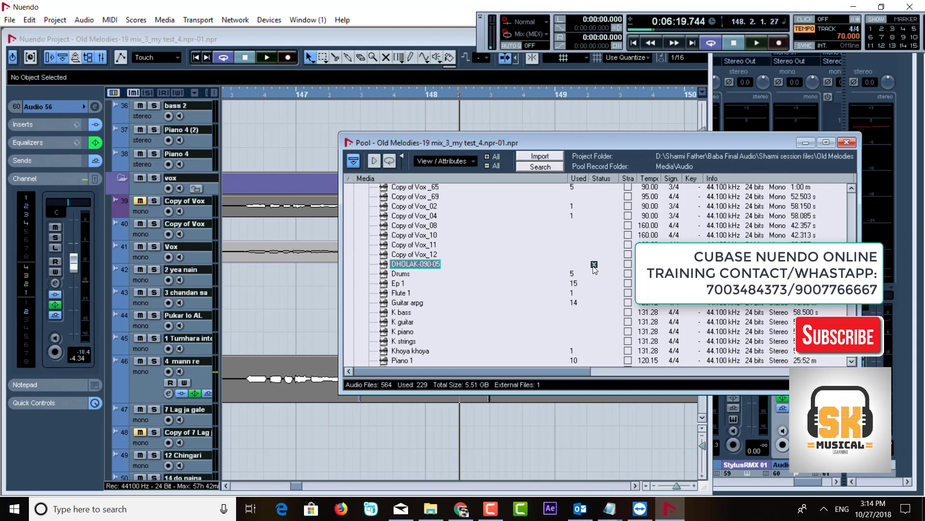
Prepare the Pool for archiving with edits made permanent, and close the Pool.
{"action": "right_click", "coordinate": [362, 278]}
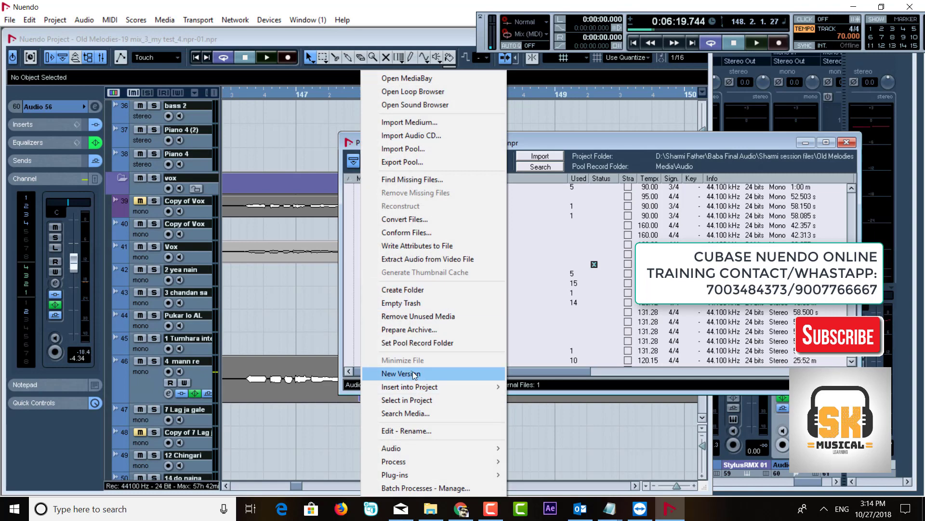
{"action": "left_click", "coordinate": [413, 332]}
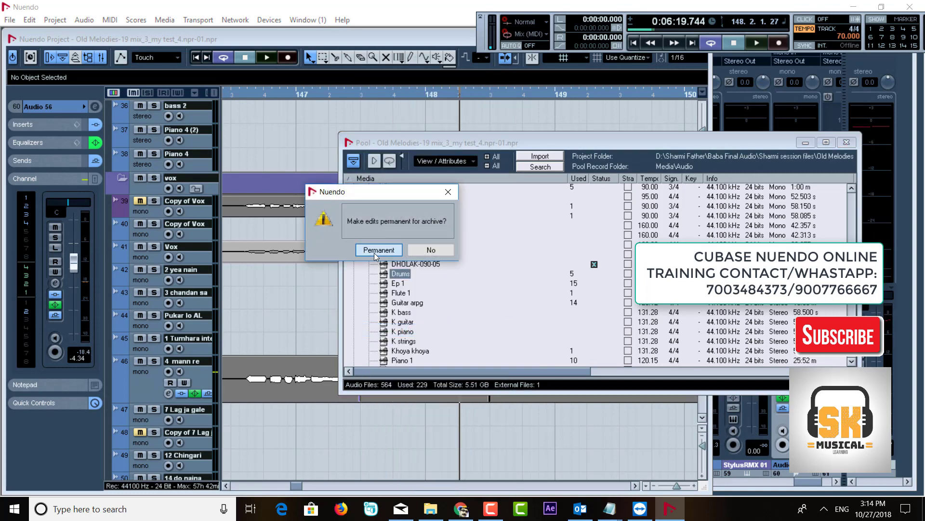
{"action": "left_click", "coordinate": [376, 254]}
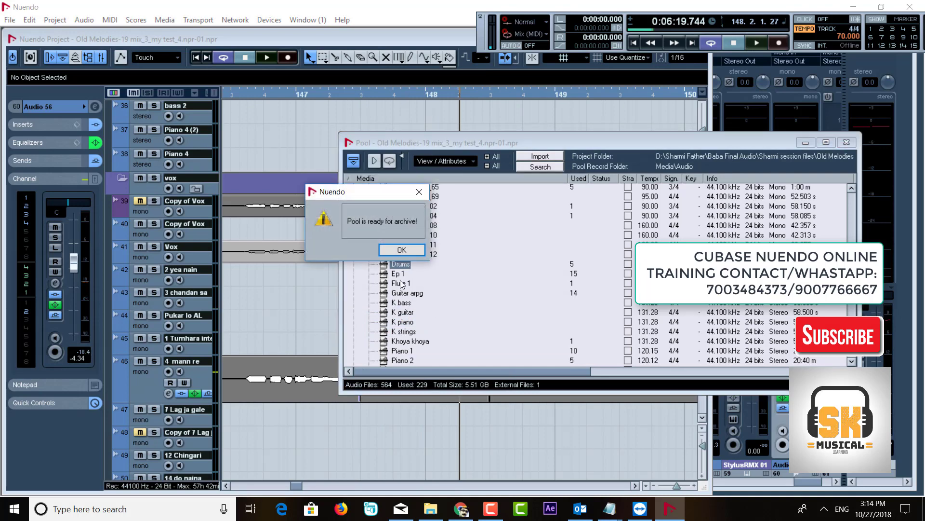
{"action": "left_click", "coordinate": [402, 250]}
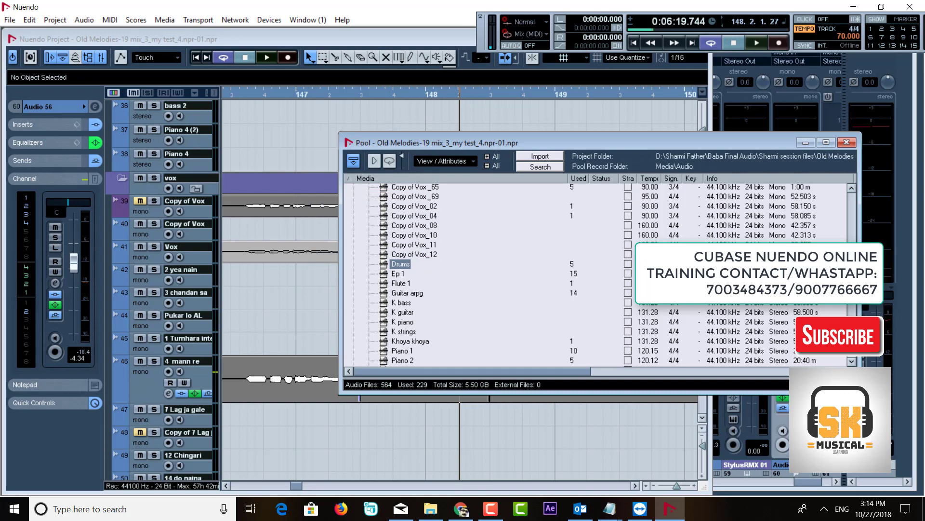
{"action": "left_click", "coordinate": [846, 142]}
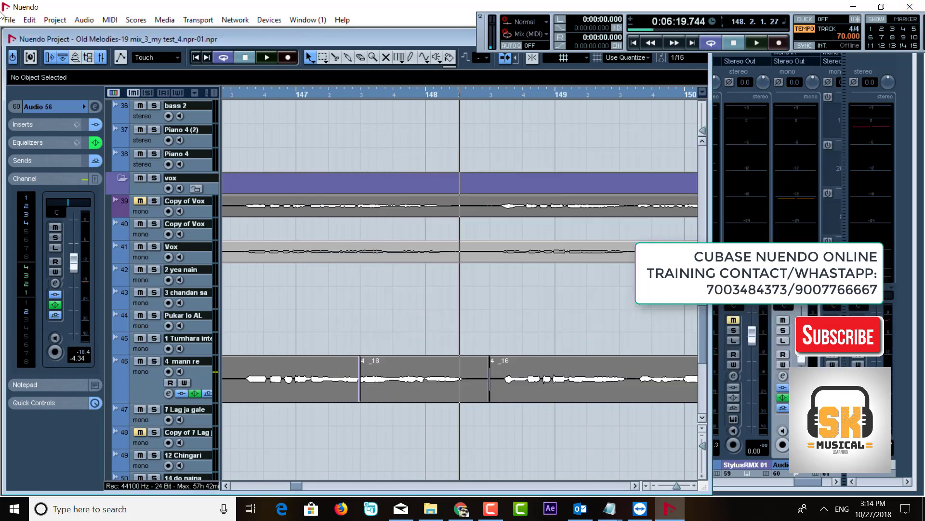
In the Editing-Audio preferences, set On Import Audio Files back to Open Options Dialog.
{"action": "left_click", "coordinate": [9, 20]}
{"action": "left_click", "coordinate": [83, 276]}
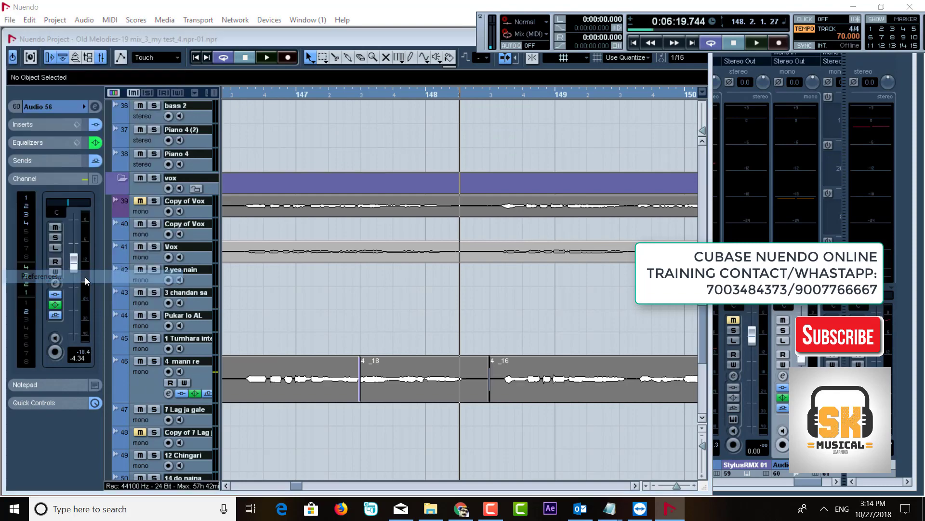
{"action": "left_click", "coordinate": [317, 307]}
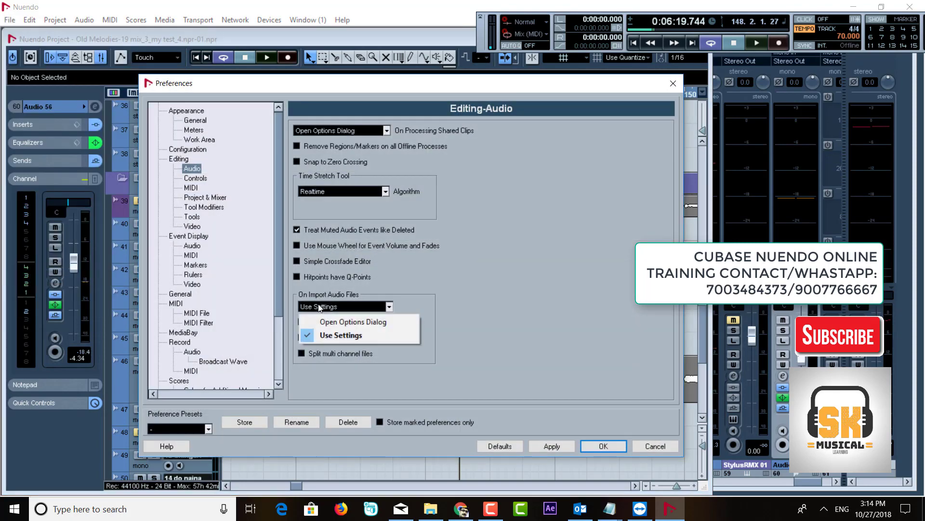
{"action": "left_click", "coordinate": [326, 307]}
{"action": "left_click", "coordinate": [320, 309]}
{"action": "left_click", "coordinate": [324, 321]}
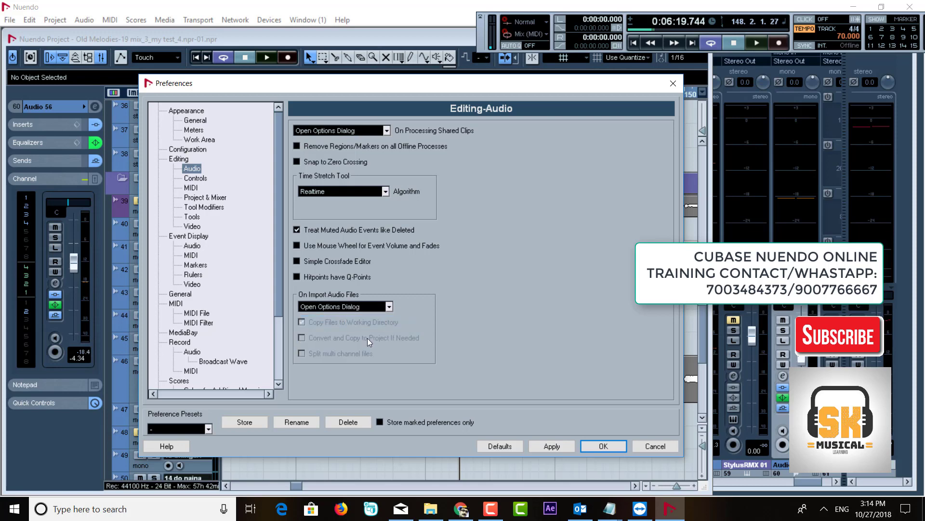